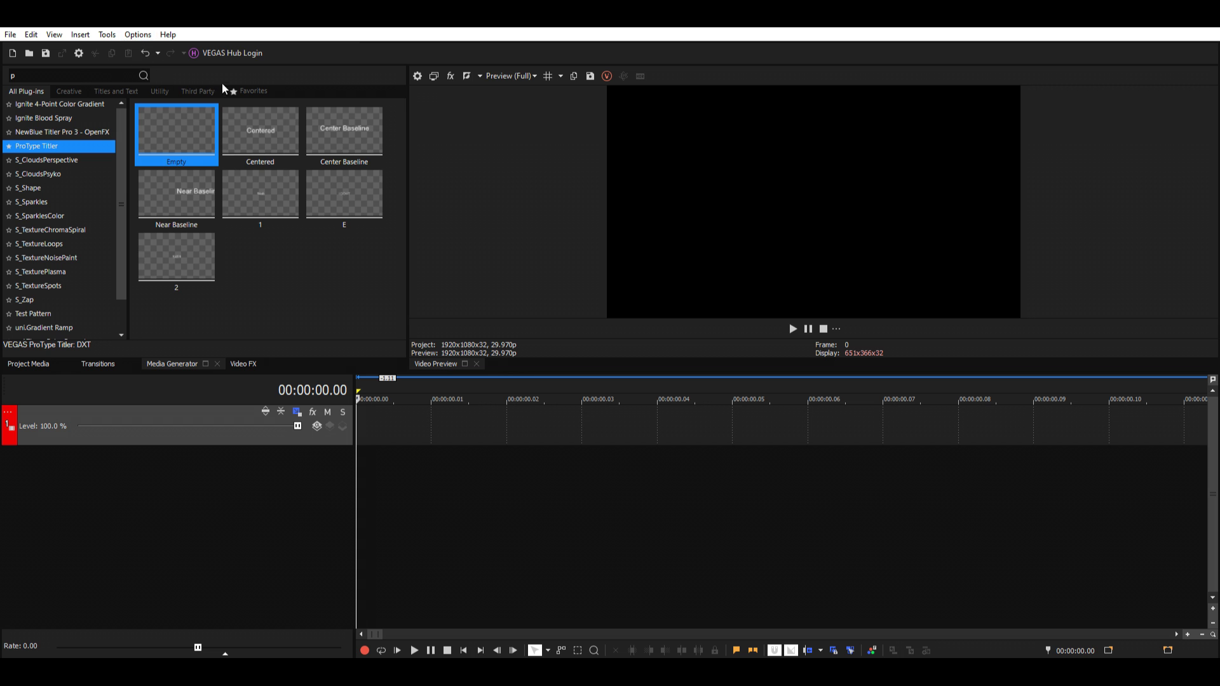
# Open the Options menu to reach the program preferences.
pyautogui.click(139, 36)
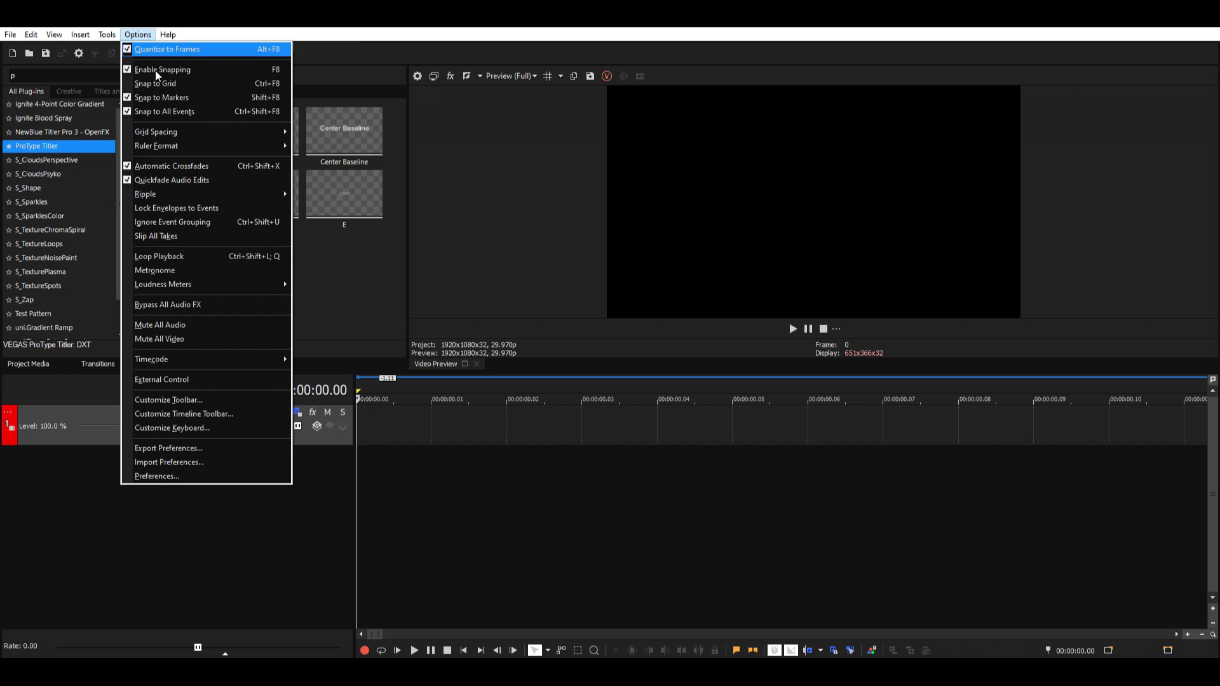
# Enable ProType Titler under Deprecated Features in Preferences, apply it and confirm.
pyautogui.click(217, 476)
pyautogui.click(658, 133)
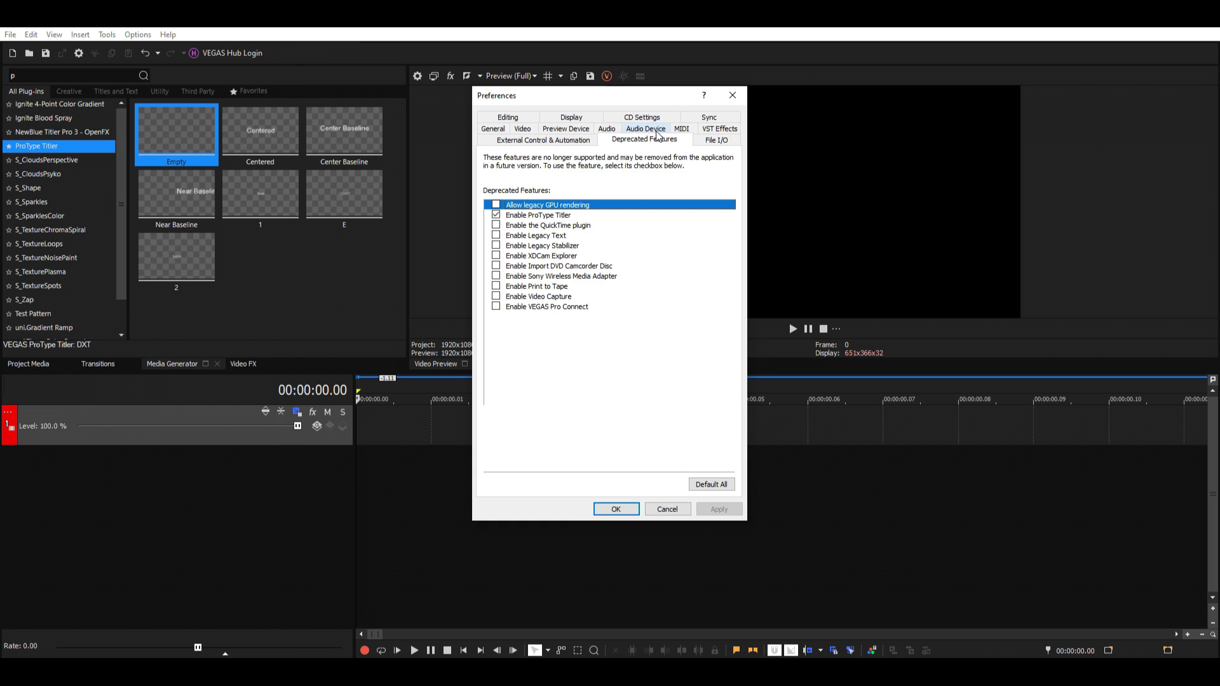
pyautogui.doubleClick(517, 218)
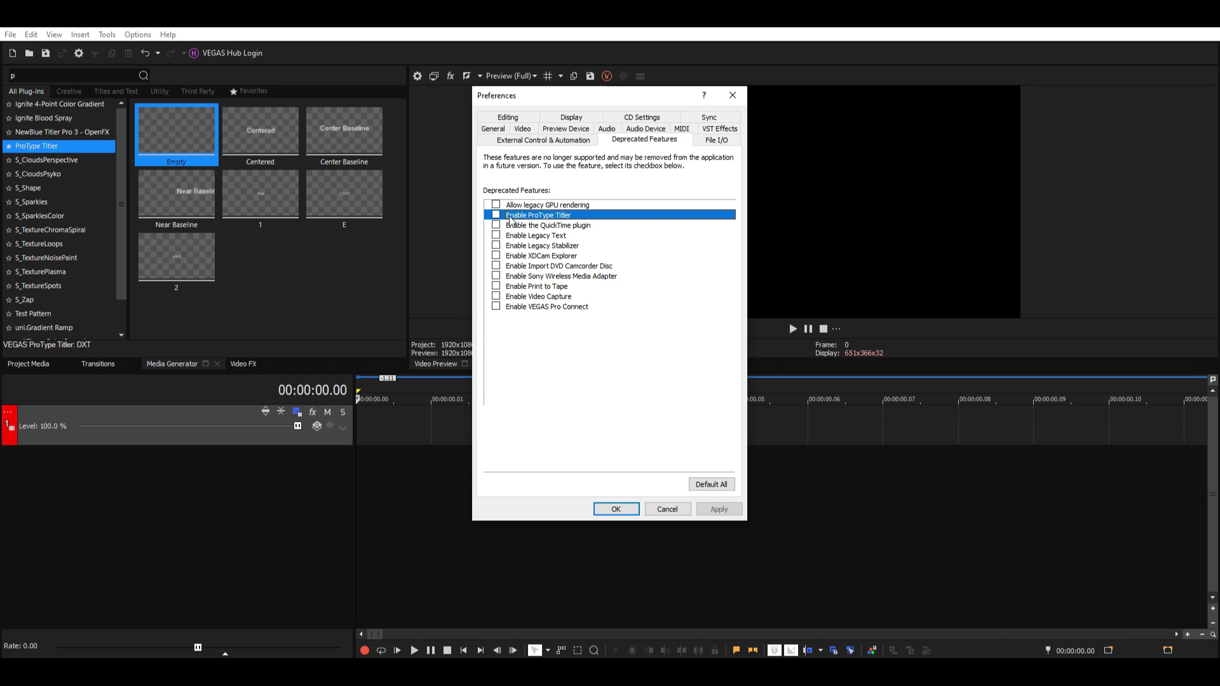
pyautogui.click(712, 509)
pyautogui.click(613, 509)
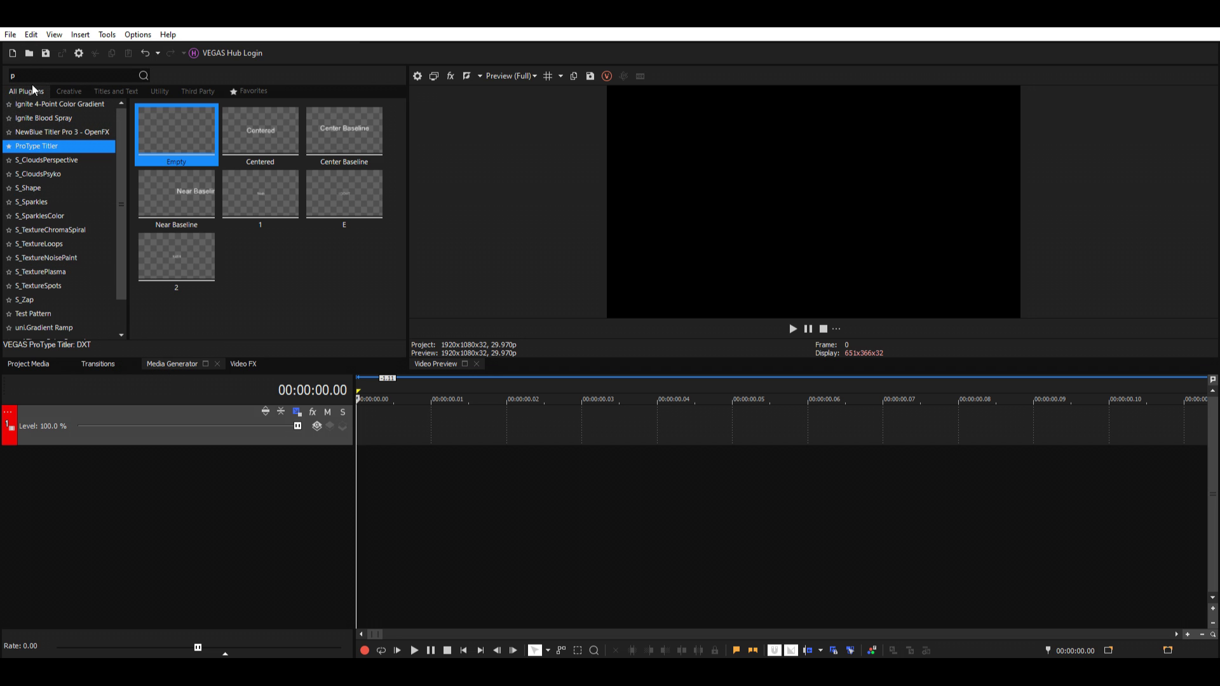
# Place the Centered ProType Titler preset on the video track.
pyautogui.click(238, 130)
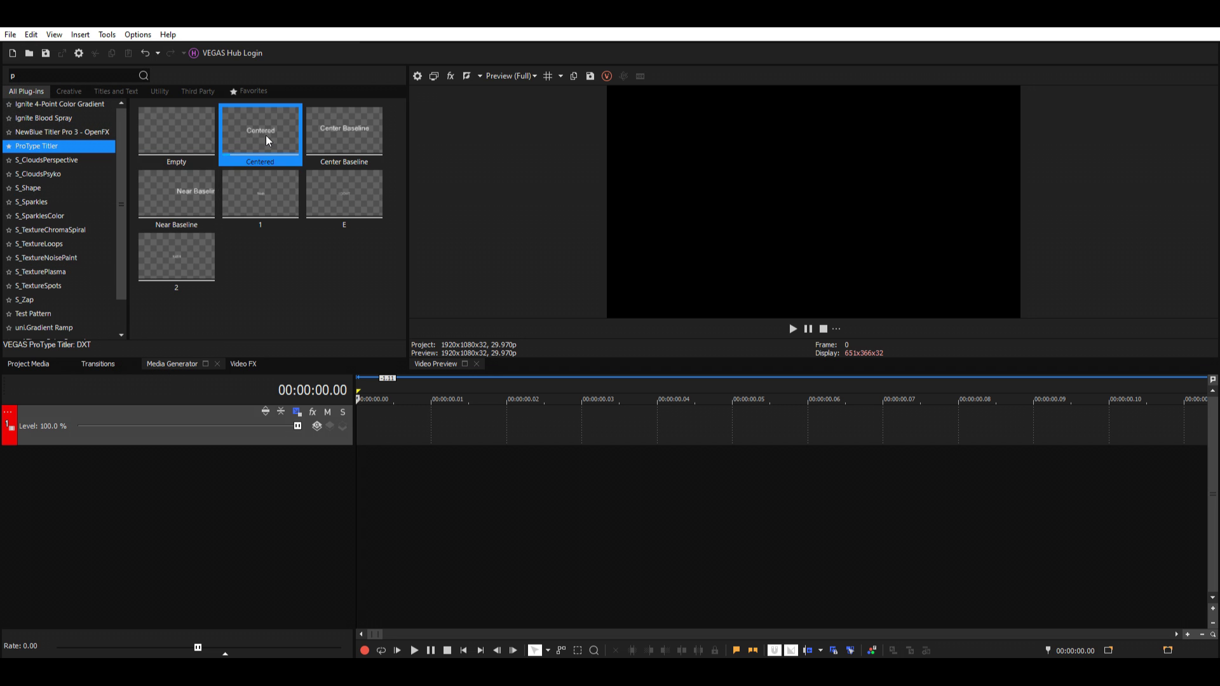
pyautogui.moveTo(266, 135); pyautogui.dragTo(349, 422)
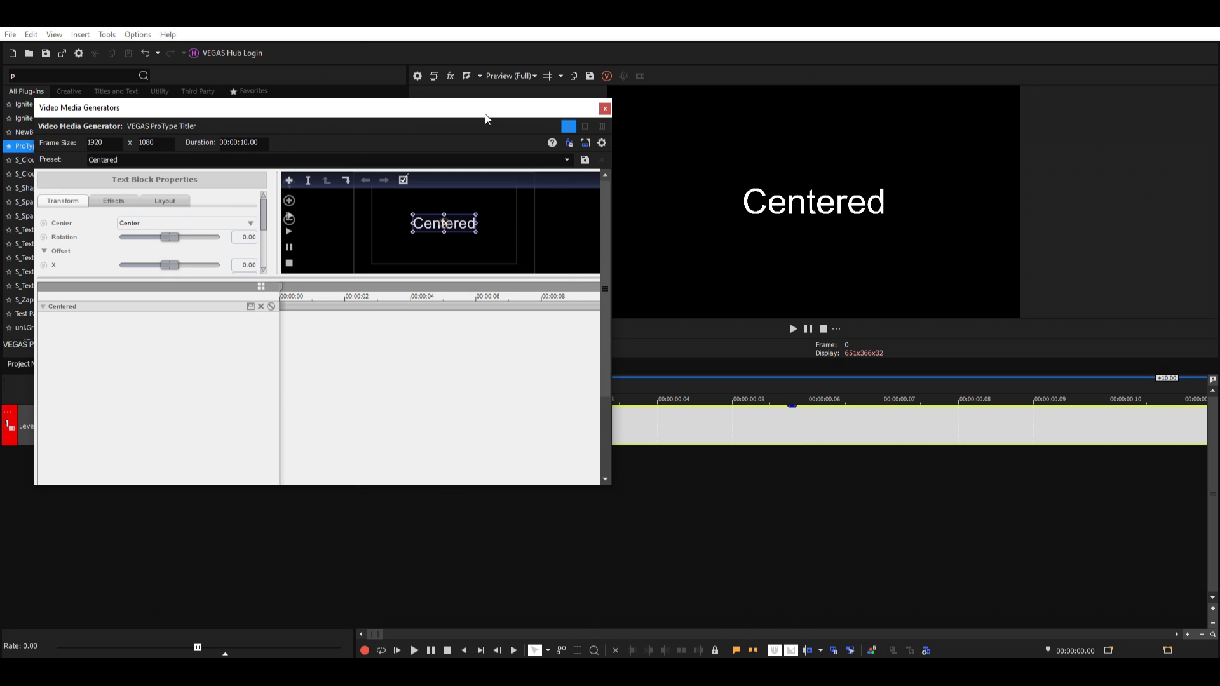
pyautogui.moveTo(485, 118); pyautogui.dragTo(422, 87)
# Trim the title event to end at frame 9 and reposition the titler editor.
pyautogui.click(586, 430)
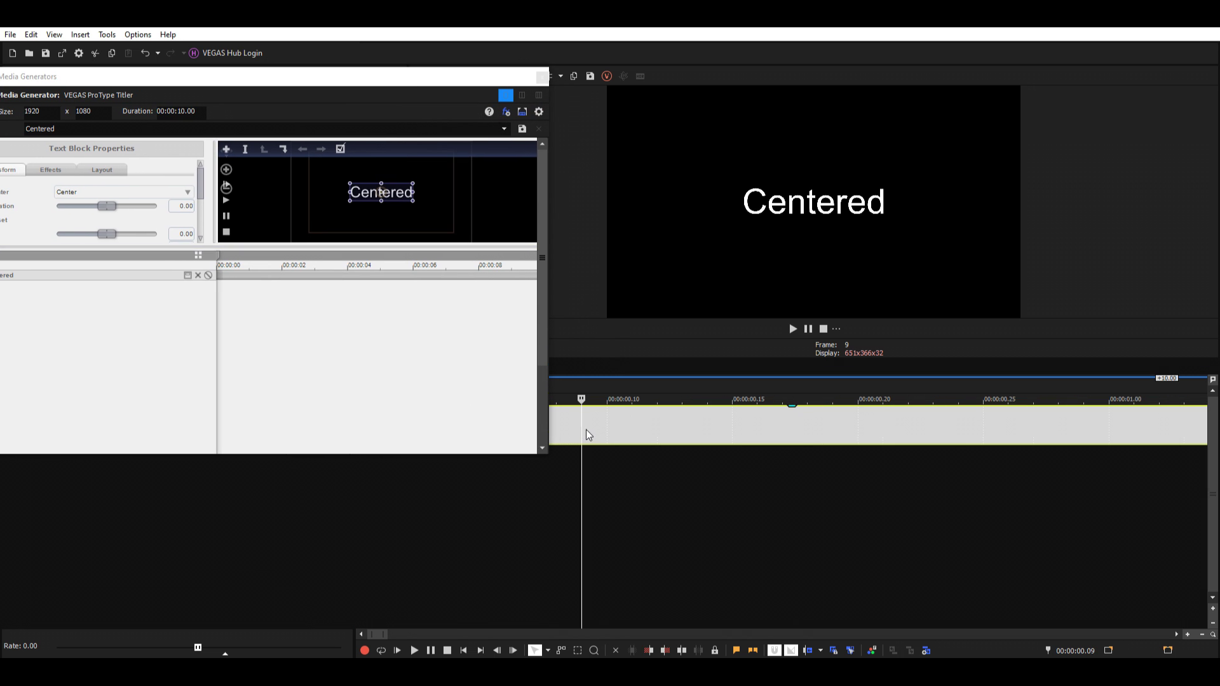
pyautogui.press('s')
pyautogui.press('Delete')
pyautogui.moveTo(356, 74)
pyautogui.mouseDown()
pyautogui.moveTo(509, 471)
pyautogui.moveTo(314, 80)
pyautogui.moveTo(373, 91)
pyautogui.mouseUp()
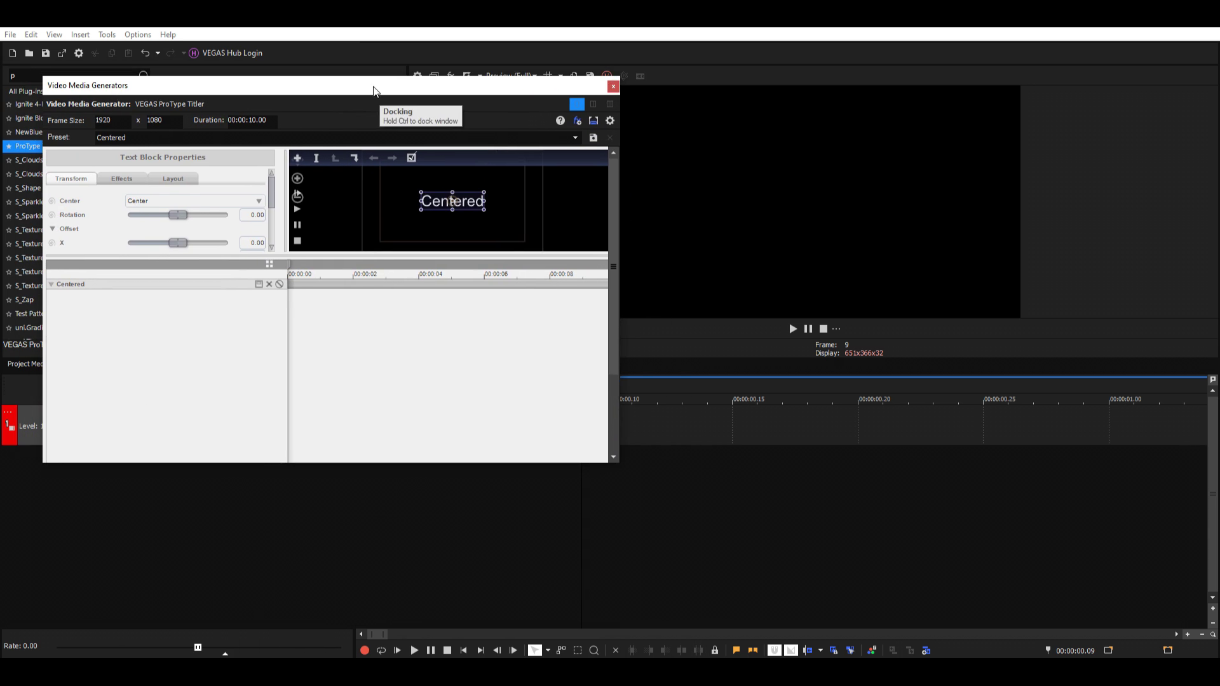
pyautogui.scroll(2, 466, 198)
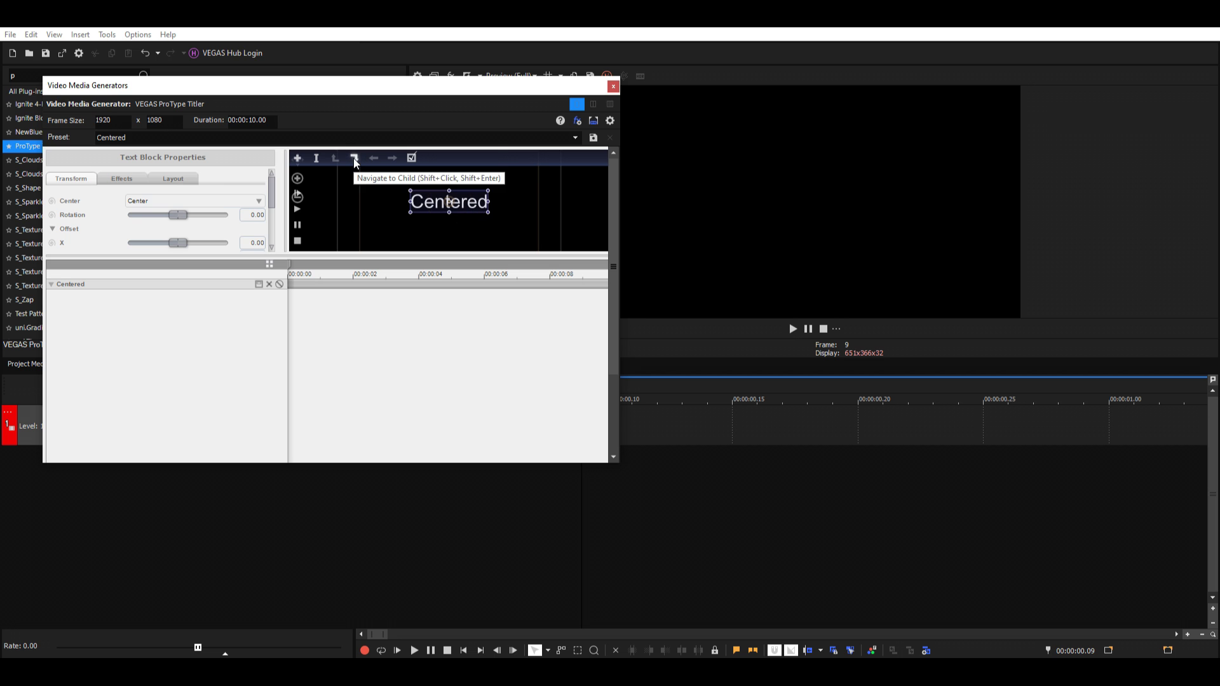
# Select the first letter C of 'Centered' and scroll Character Properties down to Scale.
pyautogui.click(395, 230)
pyautogui.click(447, 202)
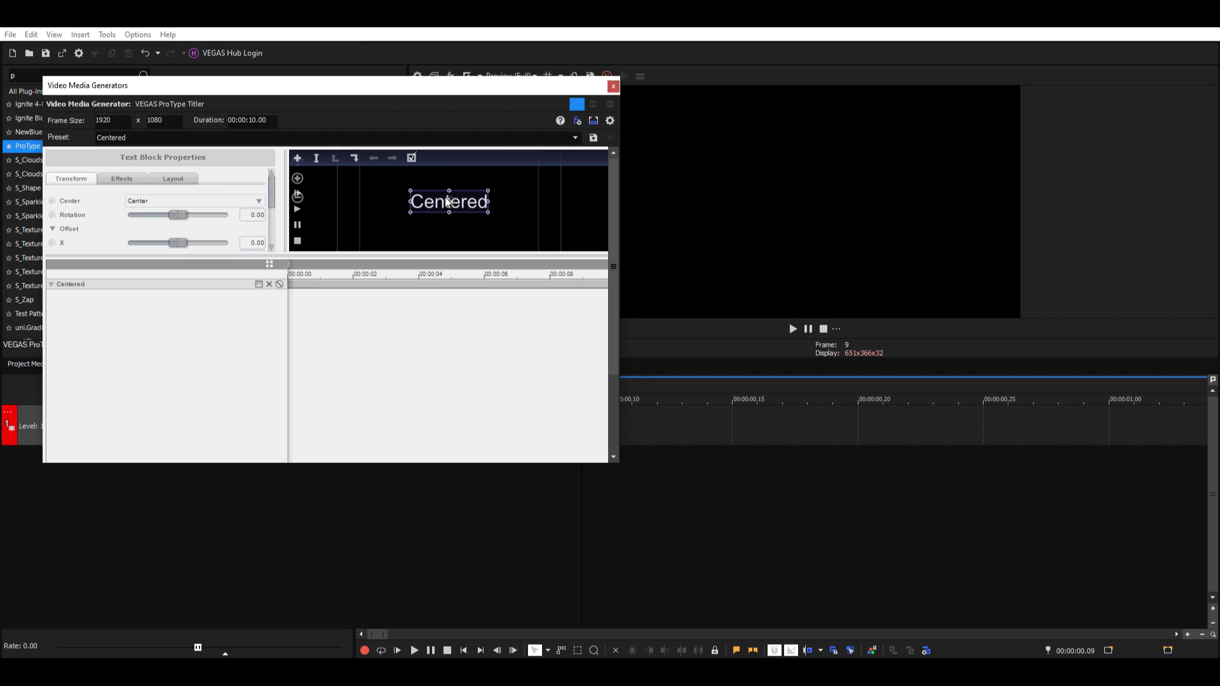
pyautogui.click(356, 157)
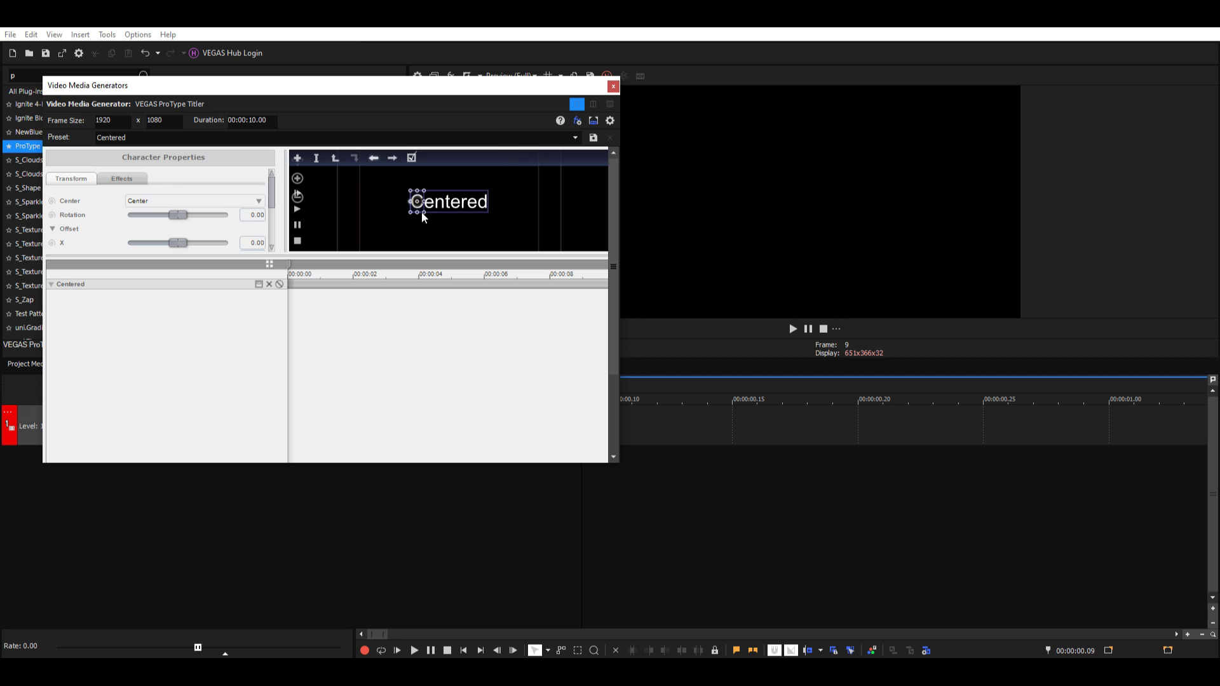
pyautogui.scroll(3, 424, 212)
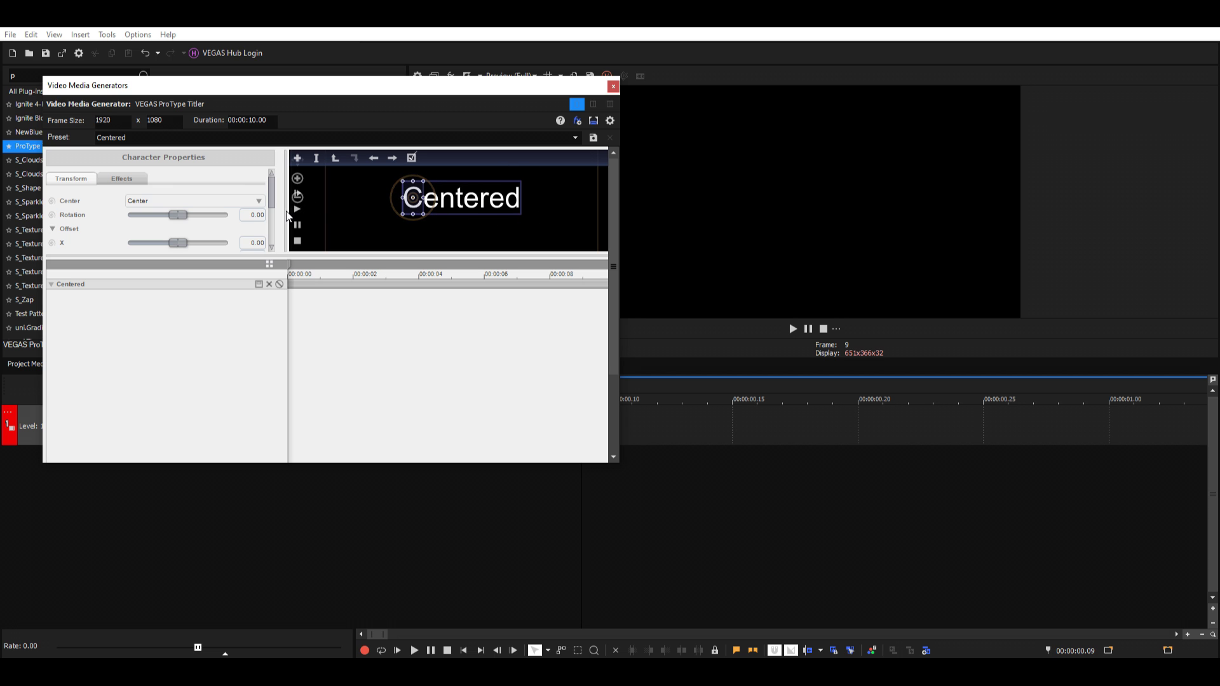
pyautogui.scroll(-1, 270, 210)
pyautogui.scroll(-1, 269, 211)
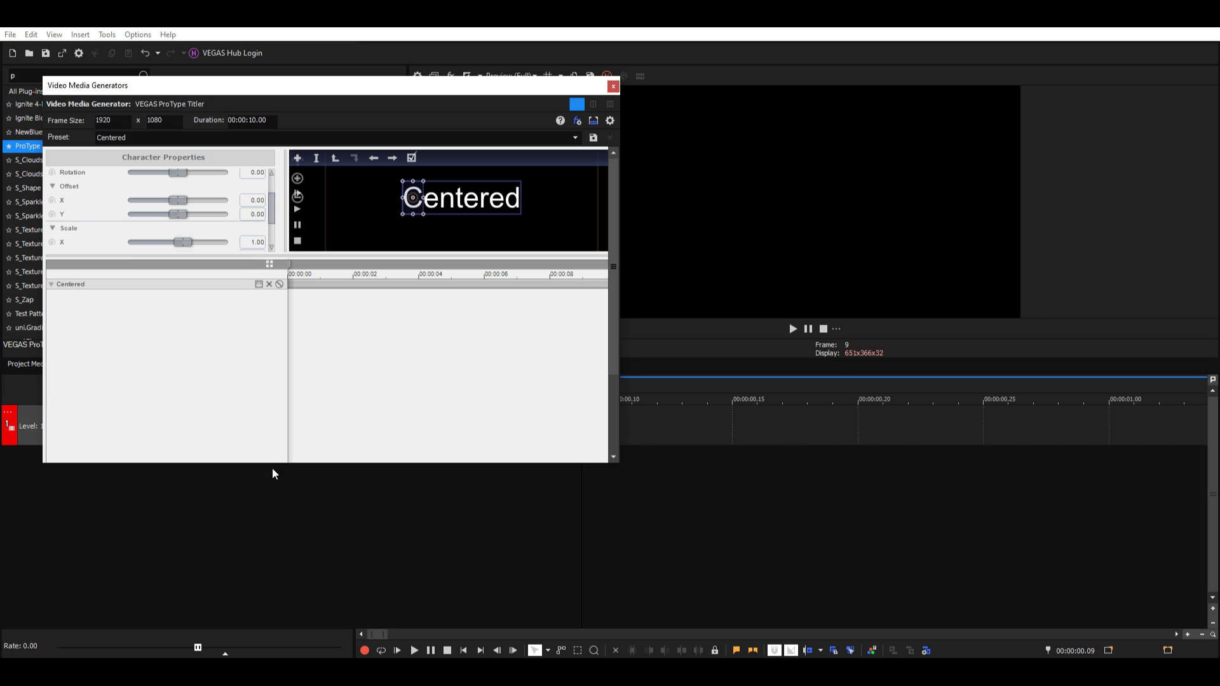
pyautogui.moveTo(274, 464); pyautogui.dragTo(274, 537)
pyautogui.scroll(-2, 75, 241)
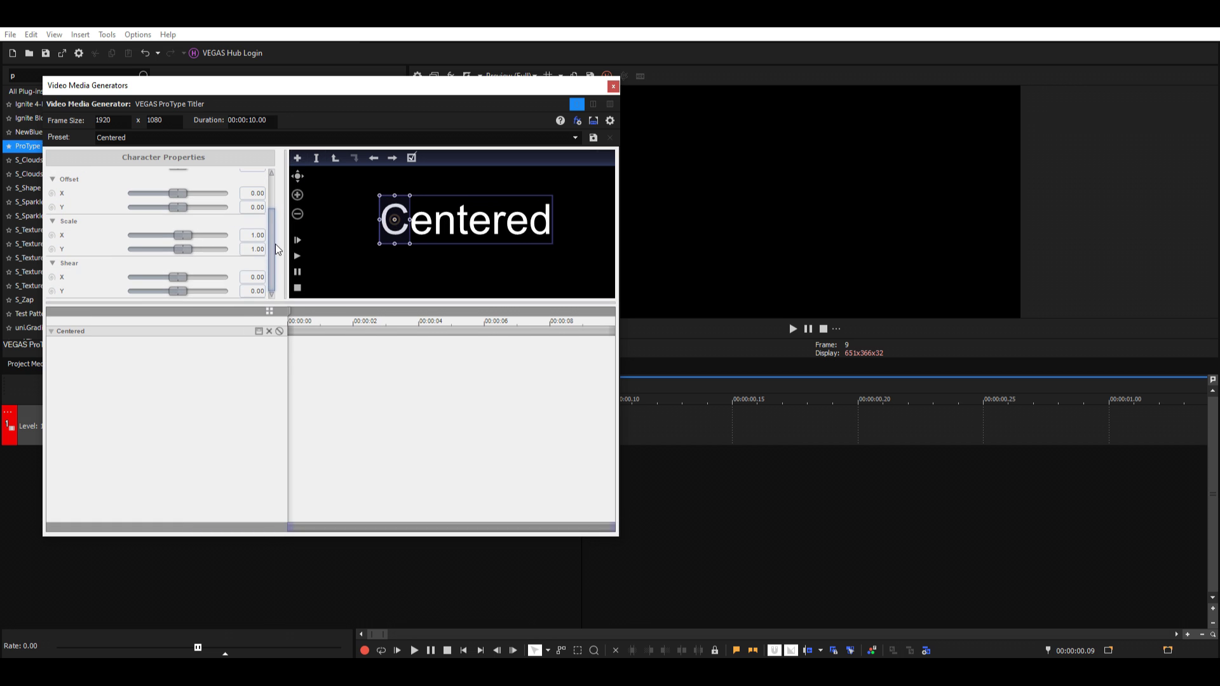
# Turn on automation for the C's Scale X and Scale Y, then zoom the titler timeline.
pyautogui.click(52, 235)
pyautogui.click(52, 249)
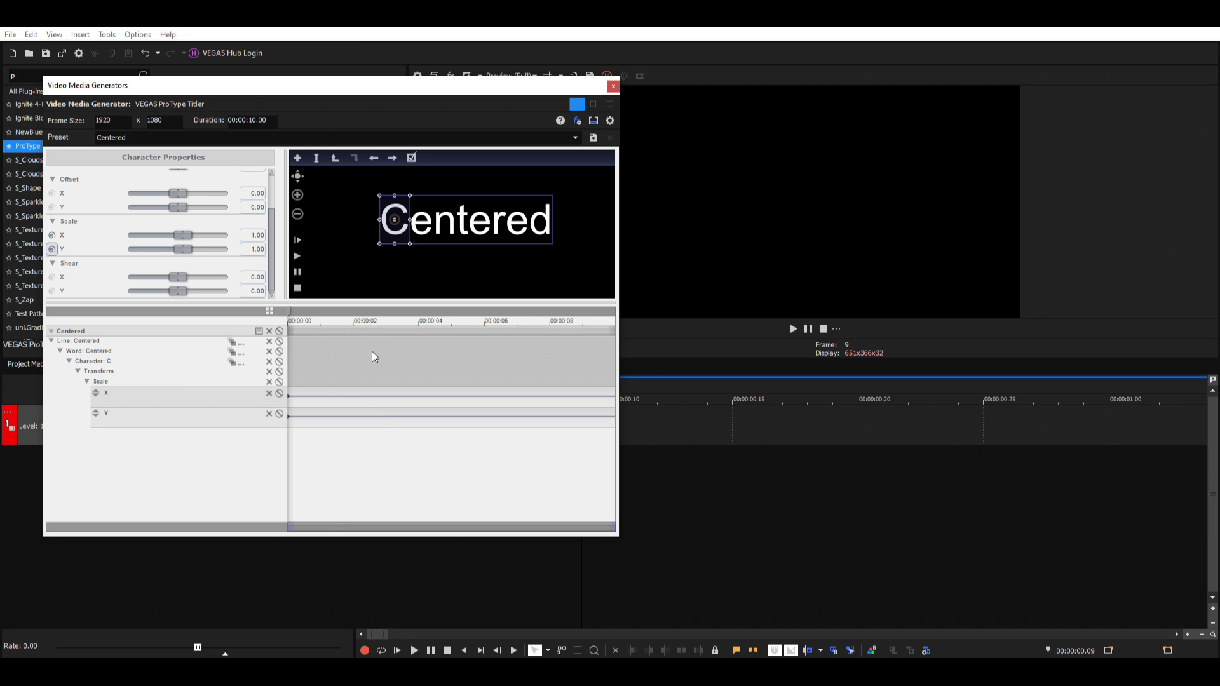
pyautogui.scroll(5, 373, 358)
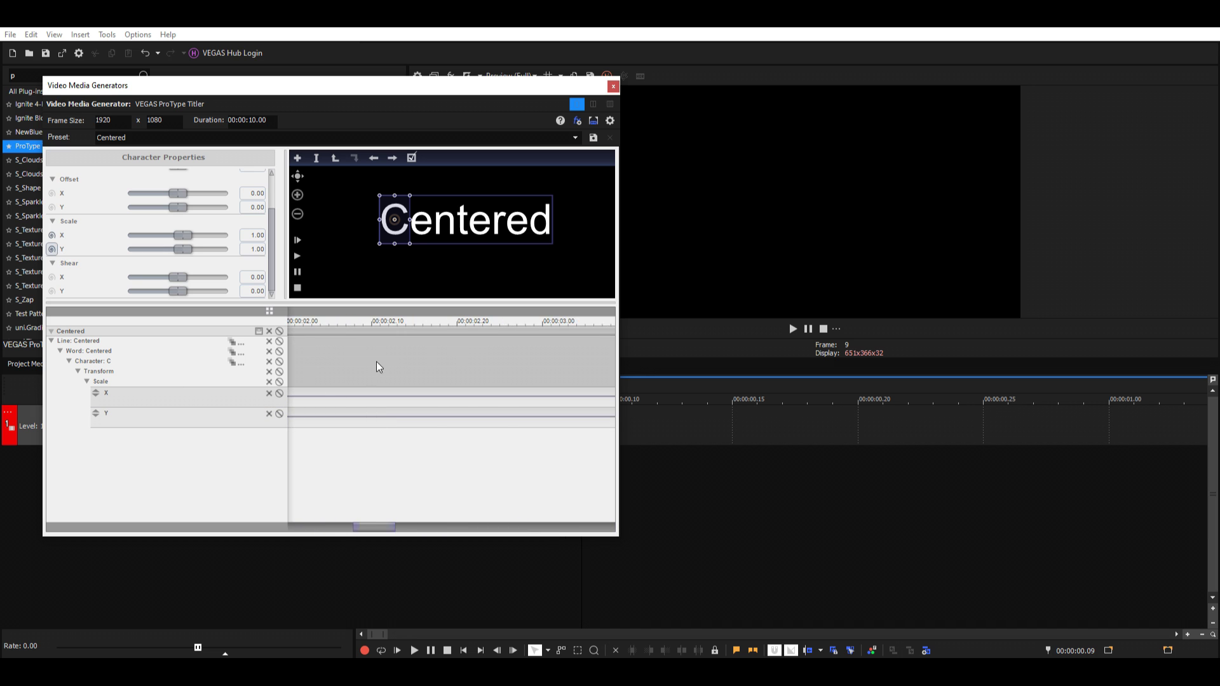
pyautogui.scroll(3, 378, 364)
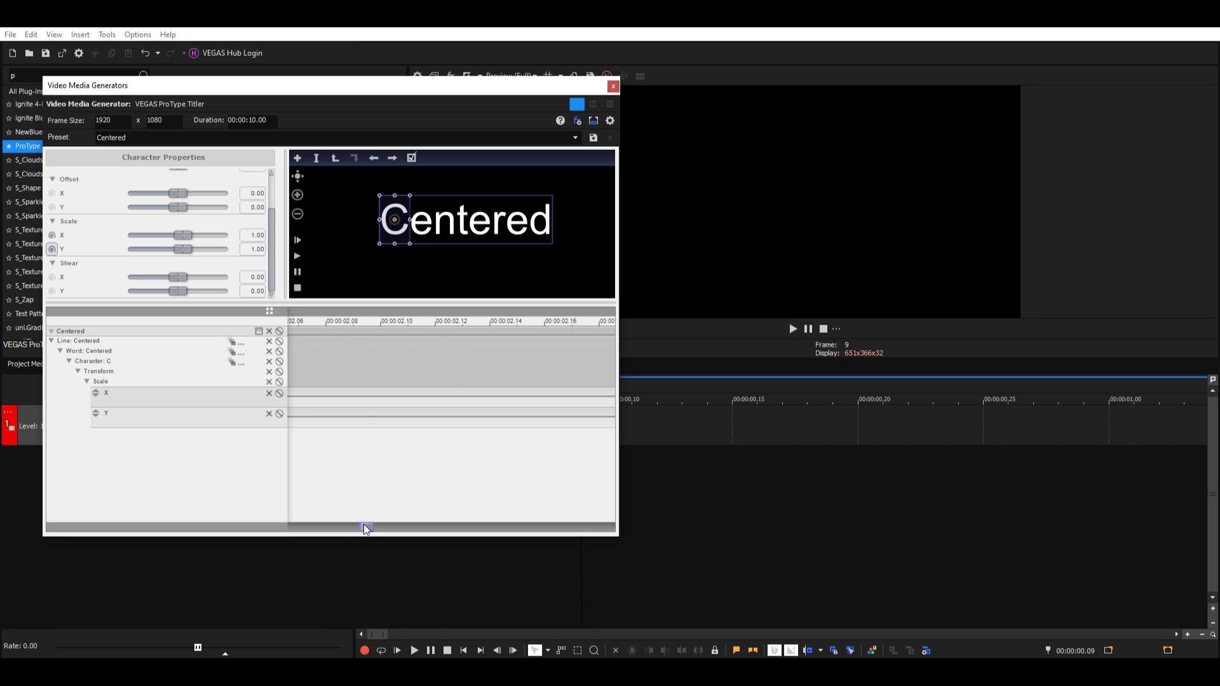
pyautogui.moveTo(366, 529); pyautogui.dragTo(171, 524)
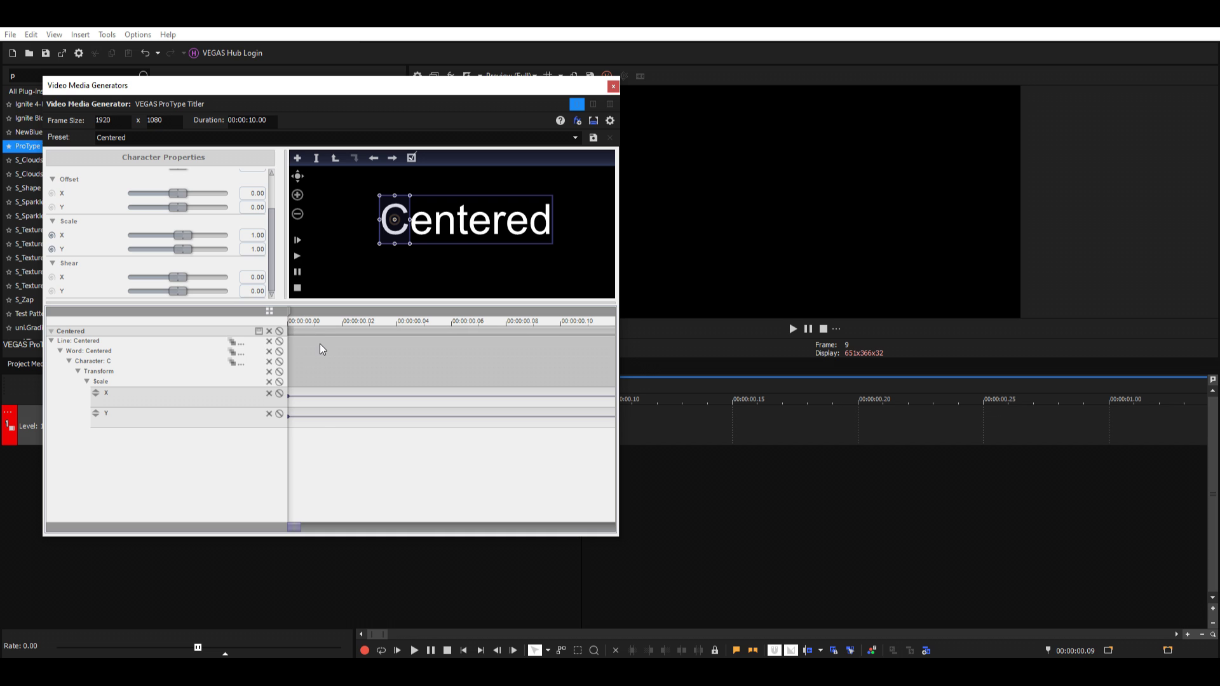
pyautogui.moveTo(311, 345); pyautogui.dragTo(382, 358)
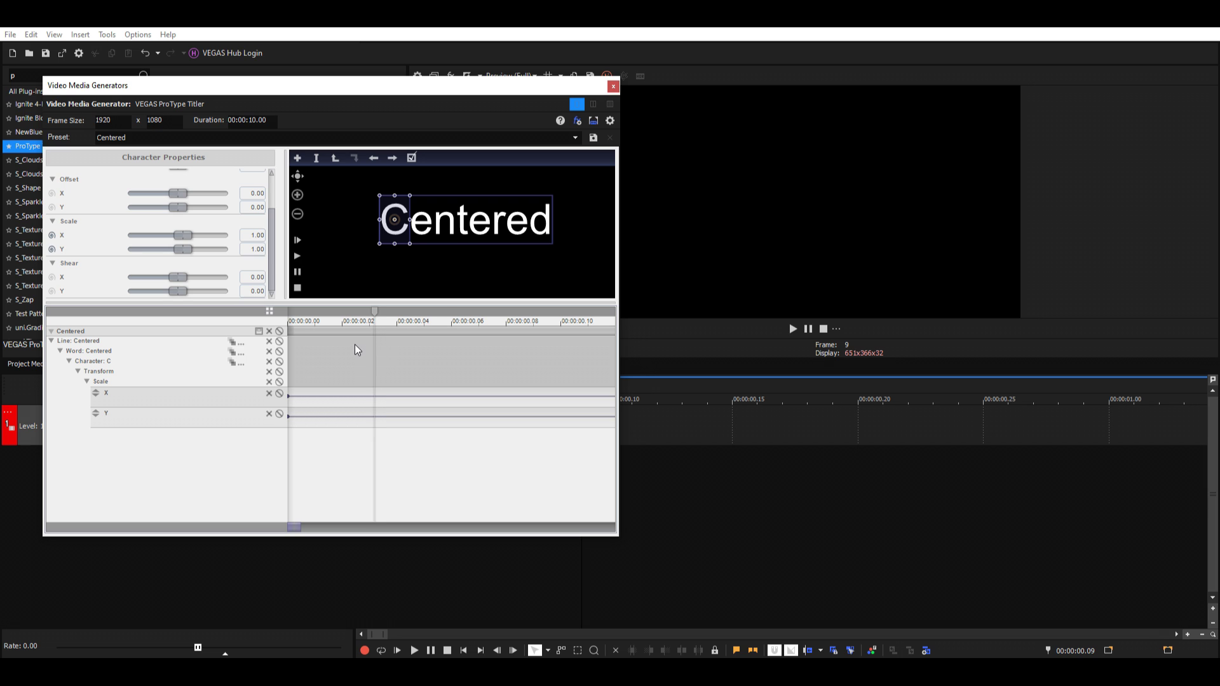
pyautogui.moveTo(356, 349); pyautogui.dragTo(449, 340)
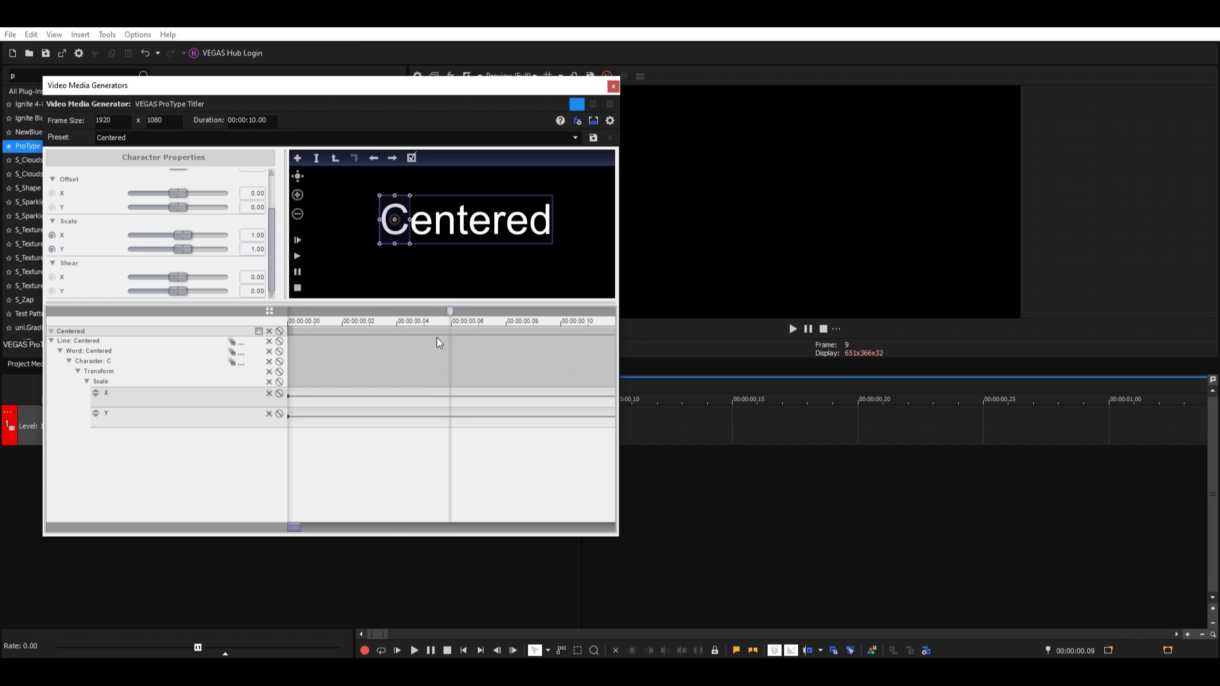
# At time 0, set the C's Scale X and Scale Y to 0.
pyautogui.moveTo(437, 343); pyautogui.dragTo(280, 389)
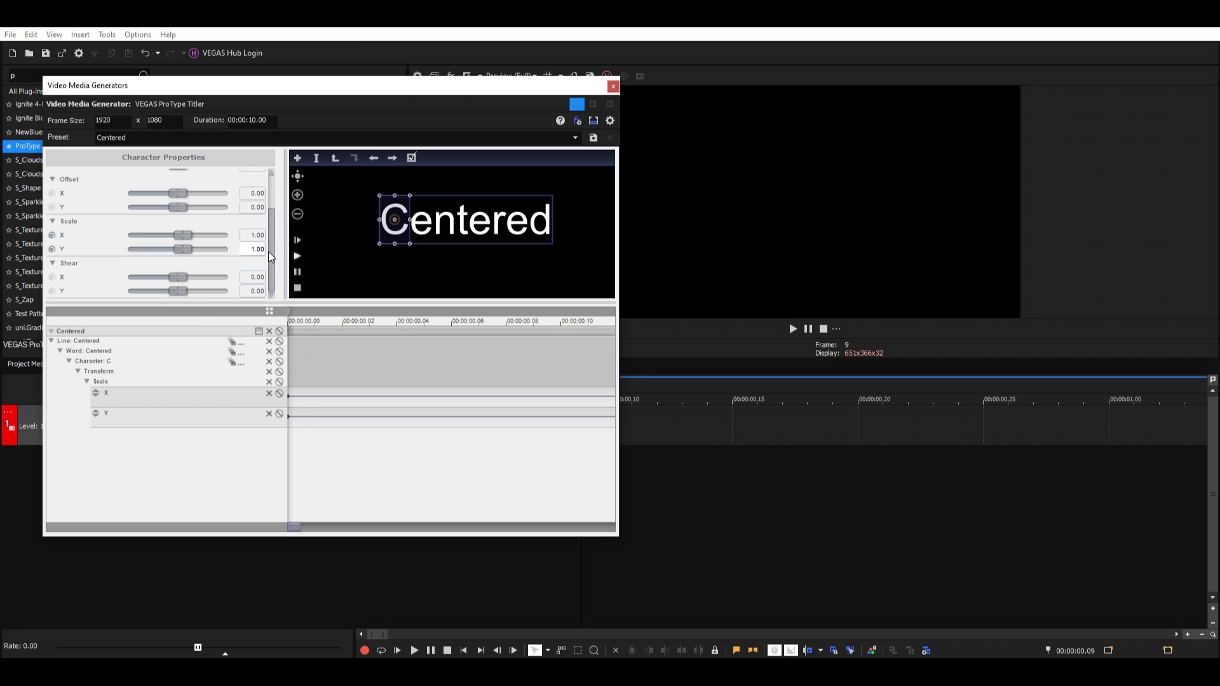
pyautogui.write('0')
pyautogui.click(253, 236)
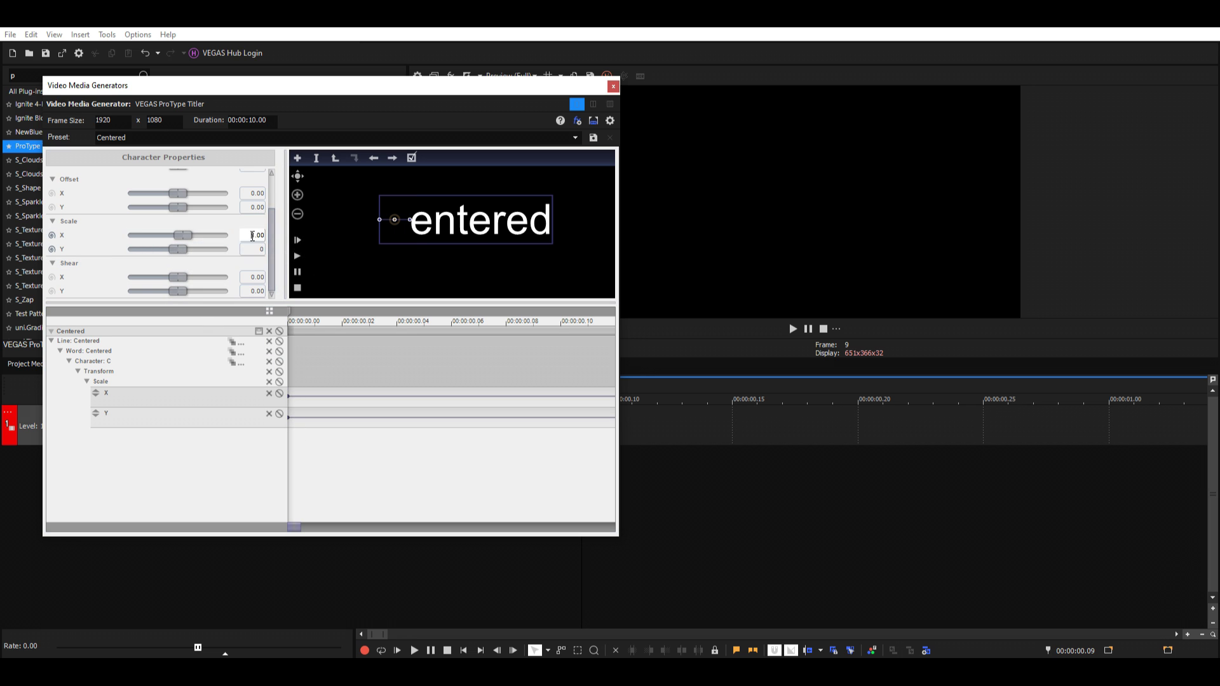
pyautogui.write('0')
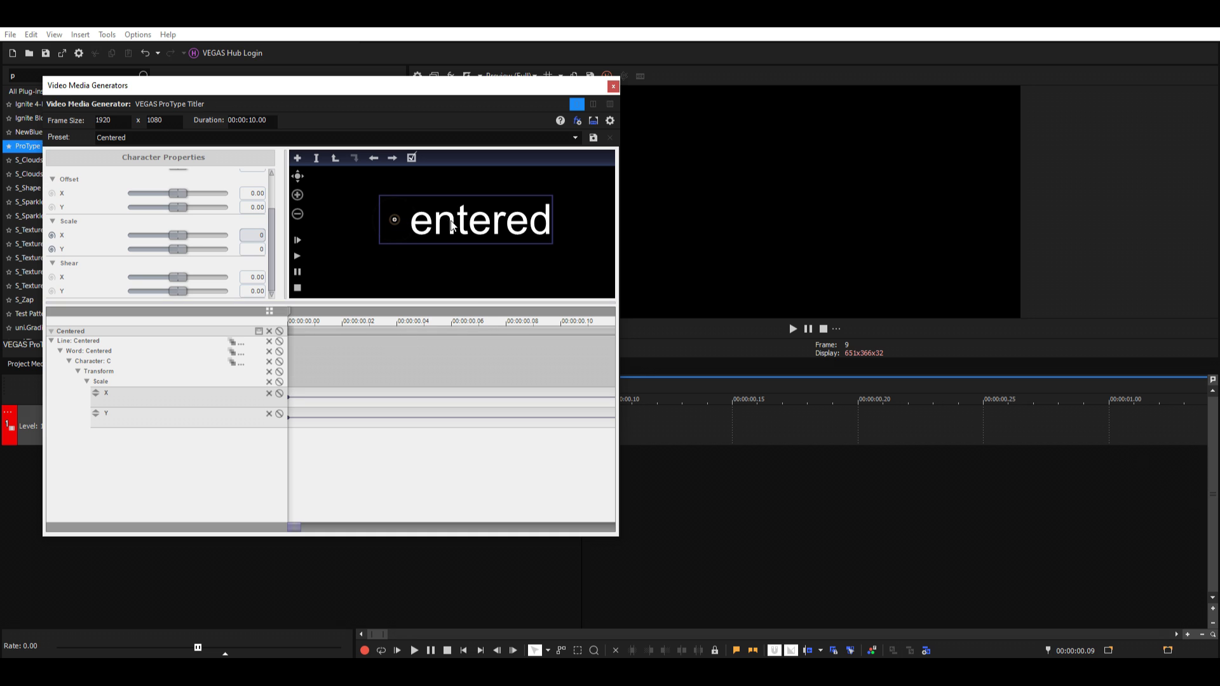
# At 00:00:00.06, bring the C's scale back to 1.00.
pyautogui.click(418, 355)
pyautogui.click(449, 353)
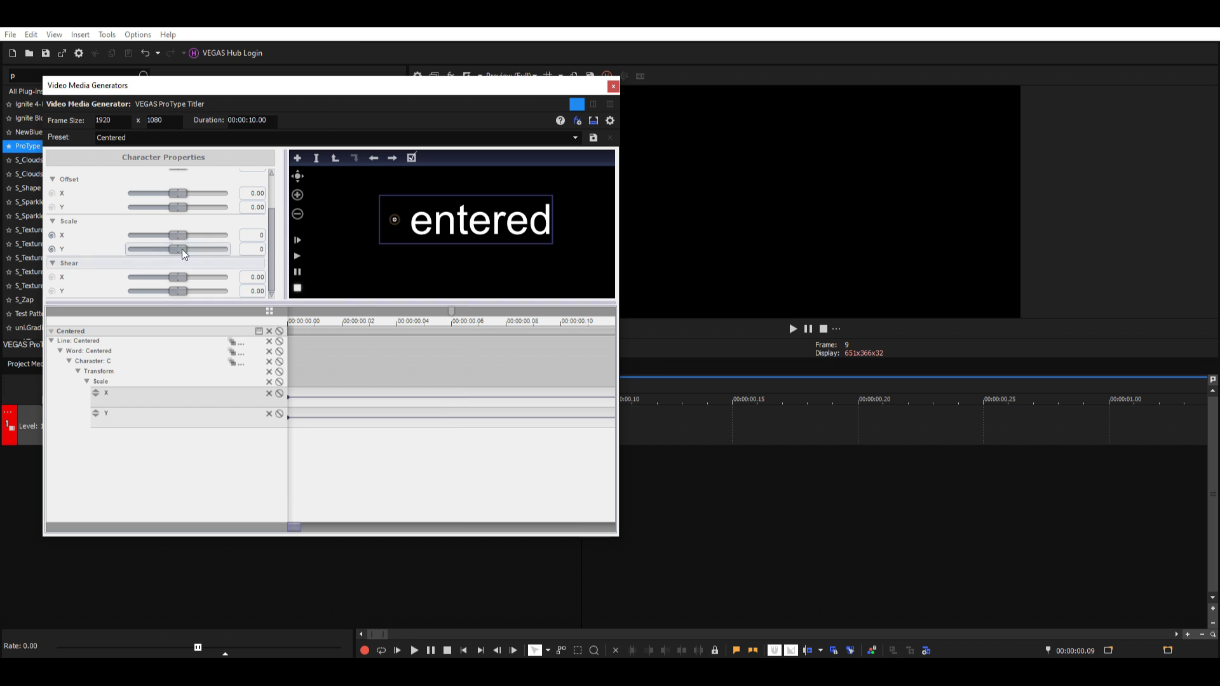
pyautogui.moveTo(177, 236); pyautogui.dragTo(183, 237)
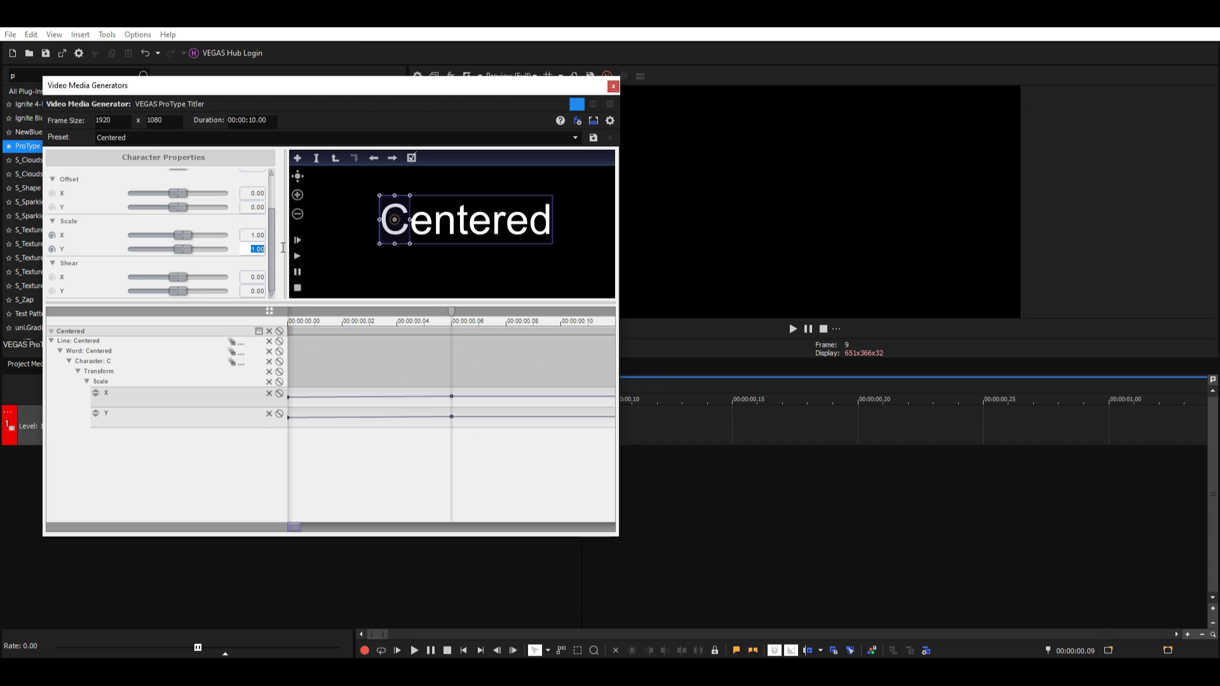
pyautogui.click(330, 406)
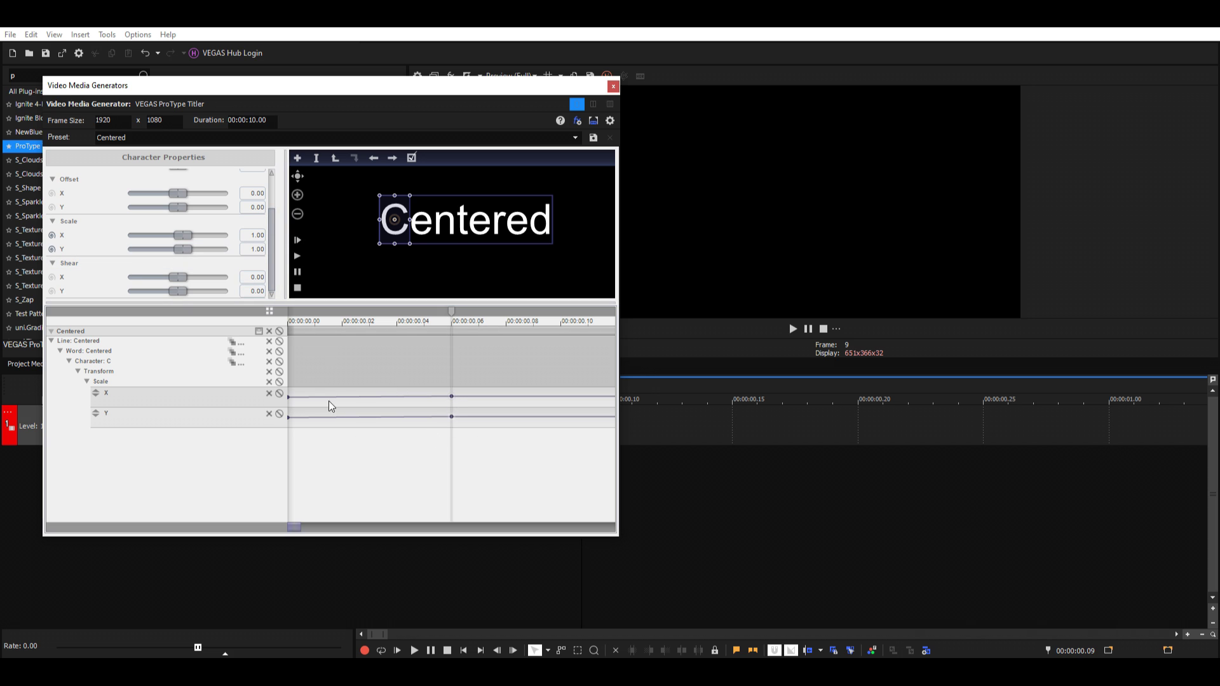
pyautogui.click(290, 400)
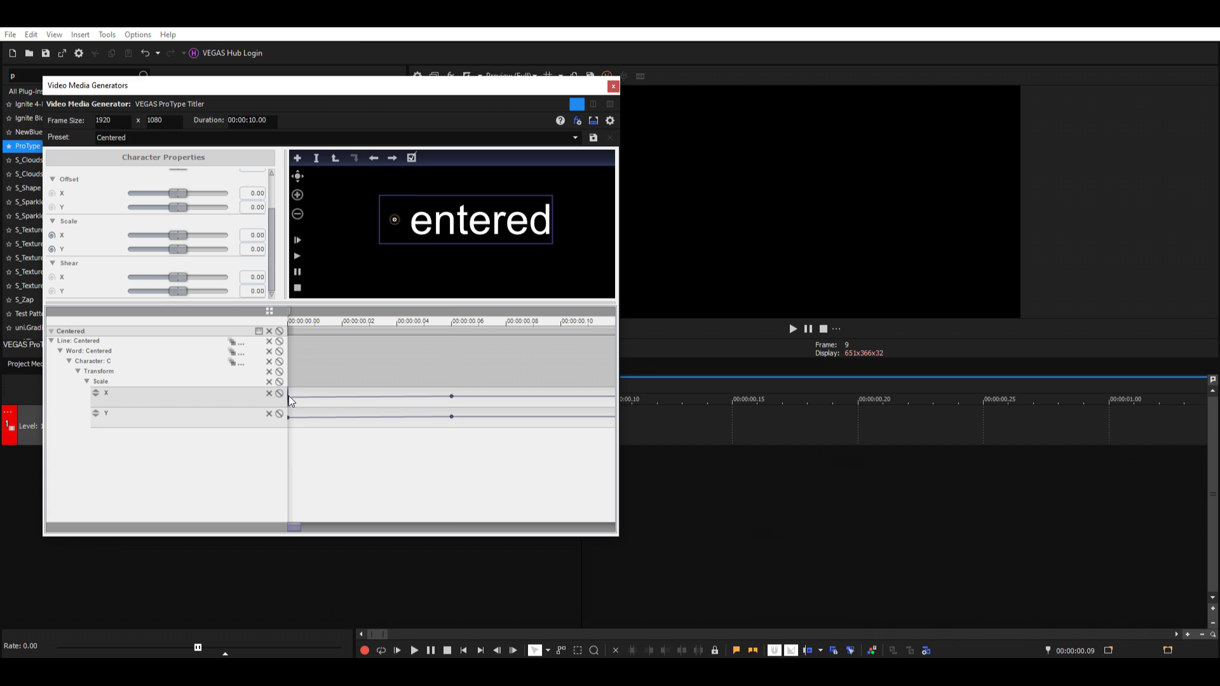
# Give the C's first Scale X and Scale Y keyframes Fast interpolation.
pyautogui.rightClick(289, 399)
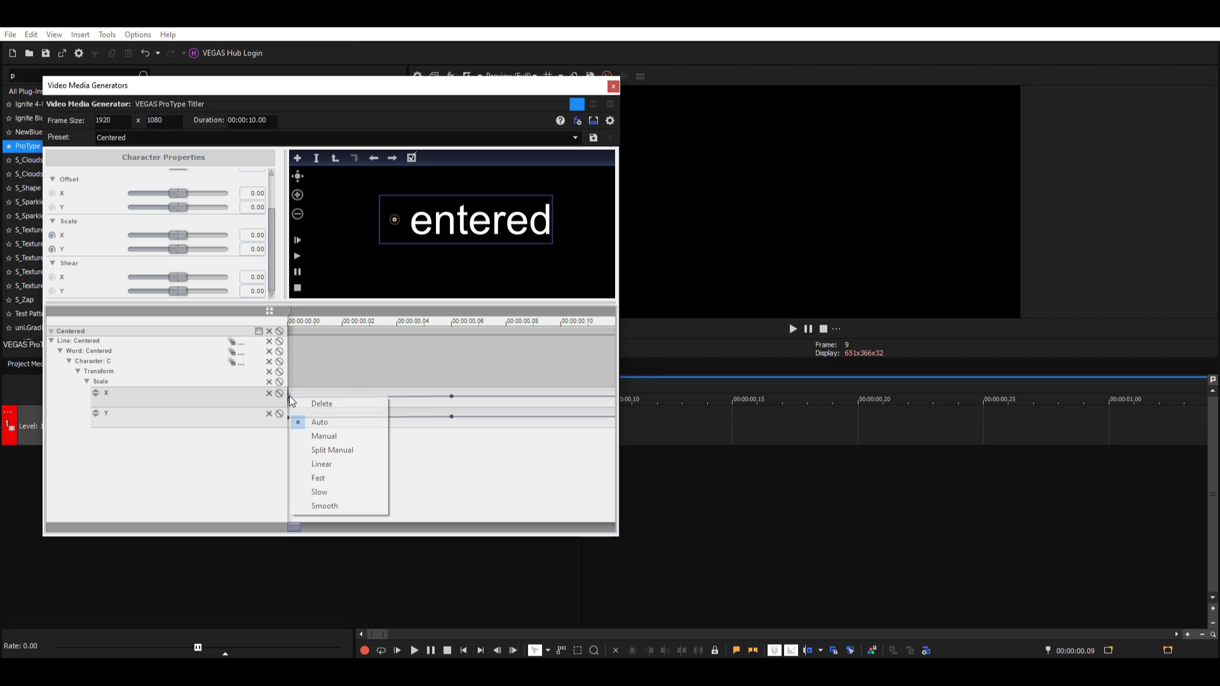
pyautogui.click(355, 486)
pyautogui.rightClick(290, 417)
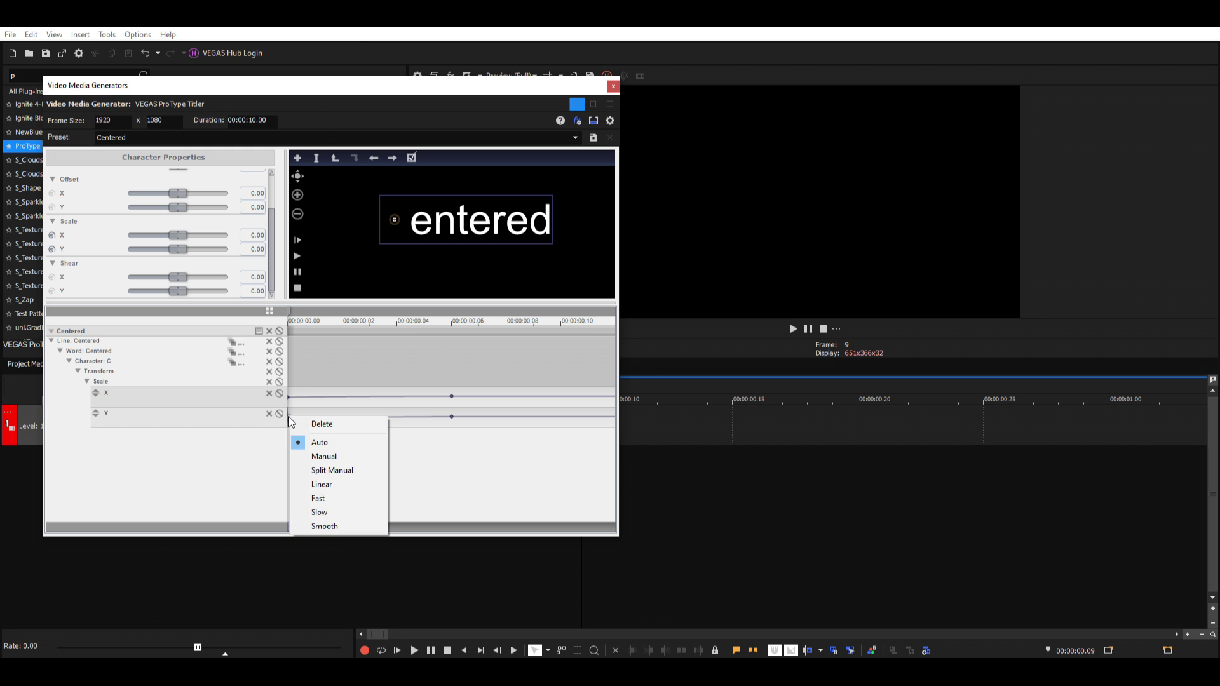
pyautogui.click(347, 498)
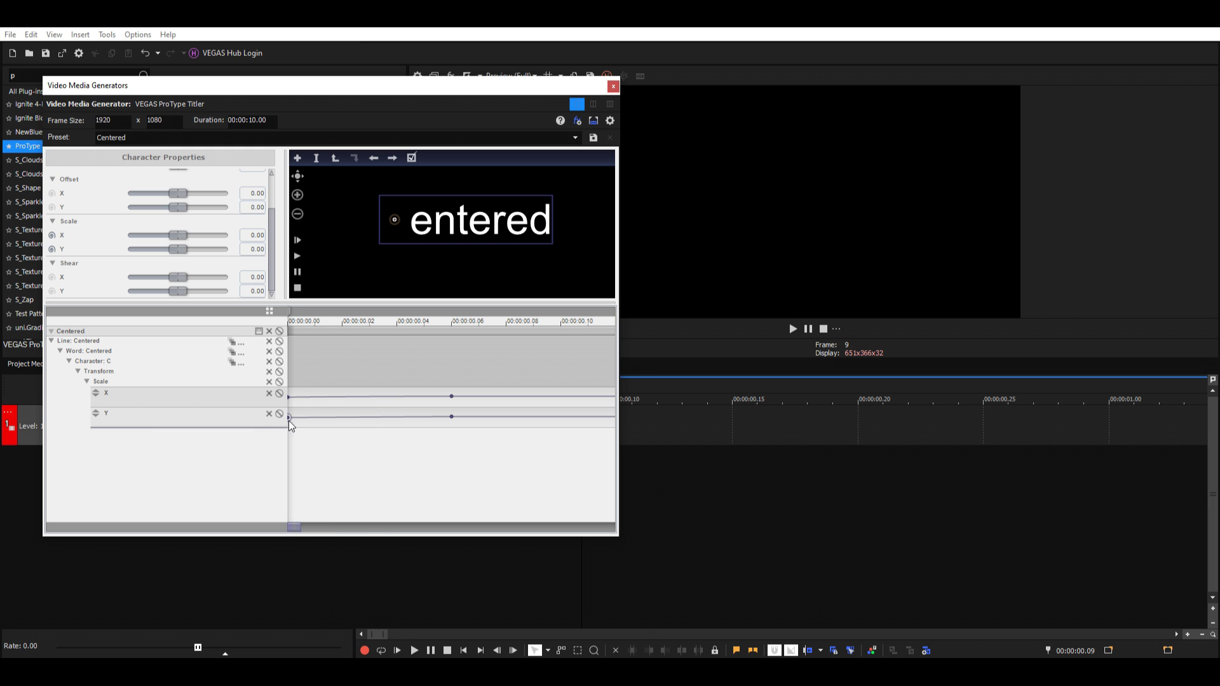
pyautogui.rightClick(290, 417)
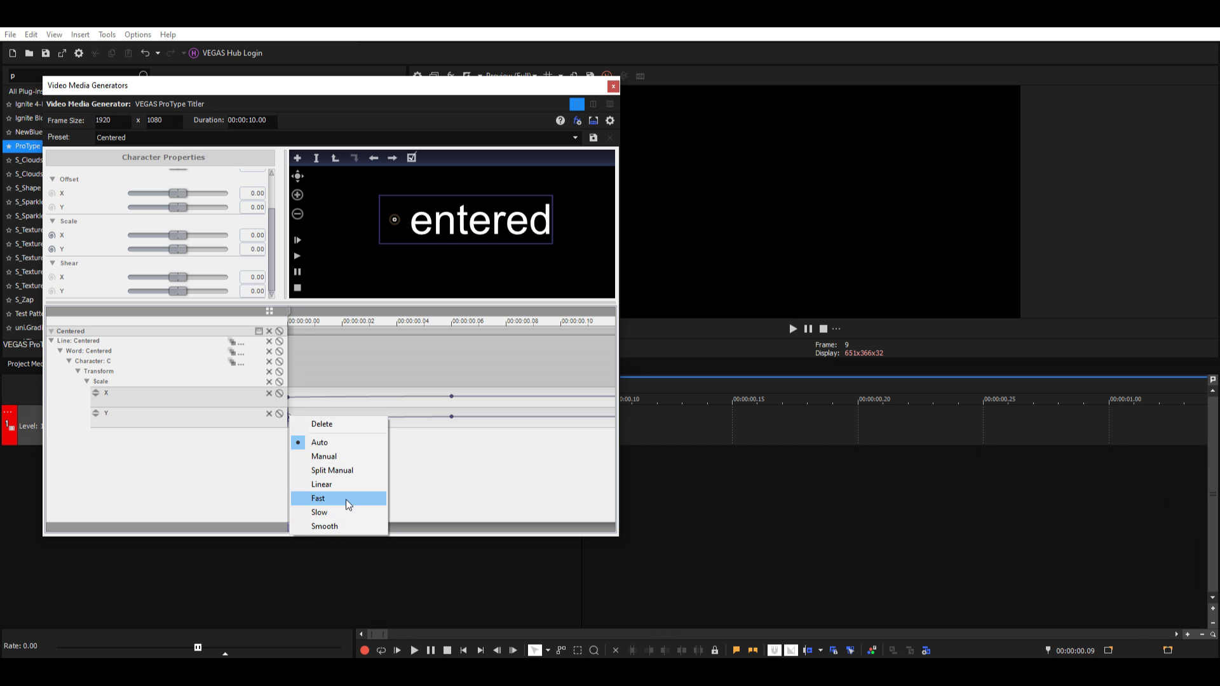
pyautogui.click(346, 498)
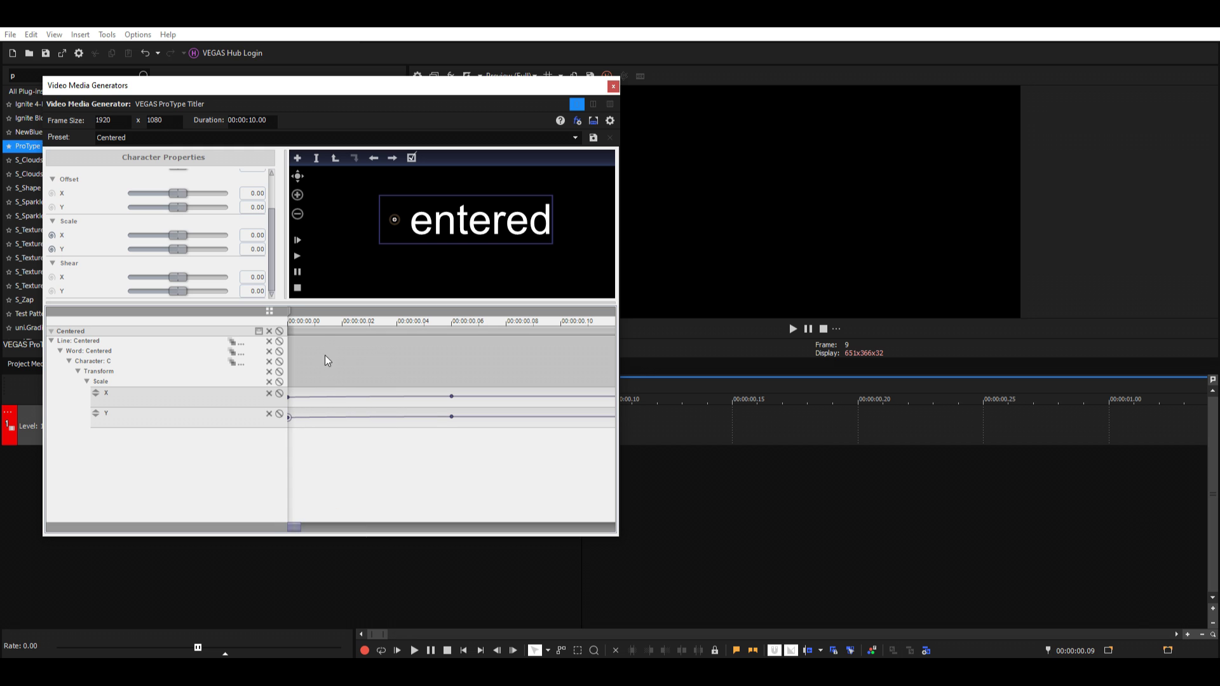
pyautogui.moveTo(315, 316); pyautogui.dragTo(436, 371)
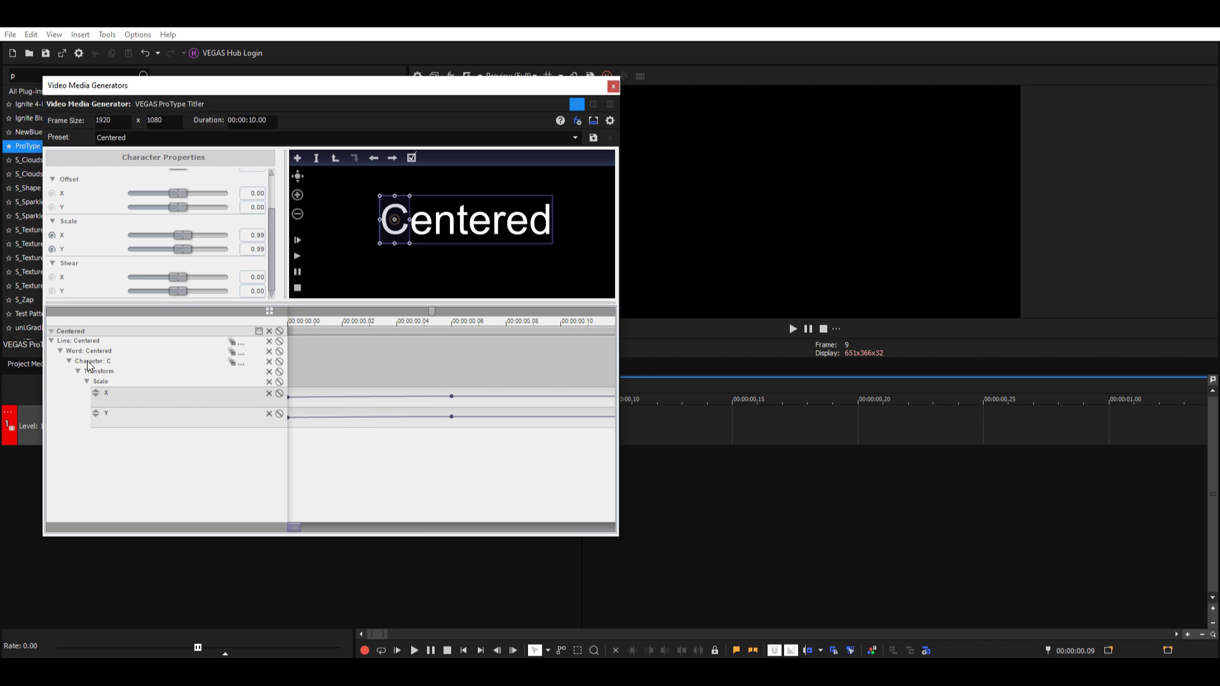
# Enable cascade on the Character row with Duration 2.00 and a Linear delay curve.
pyautogui.click(231, 364)
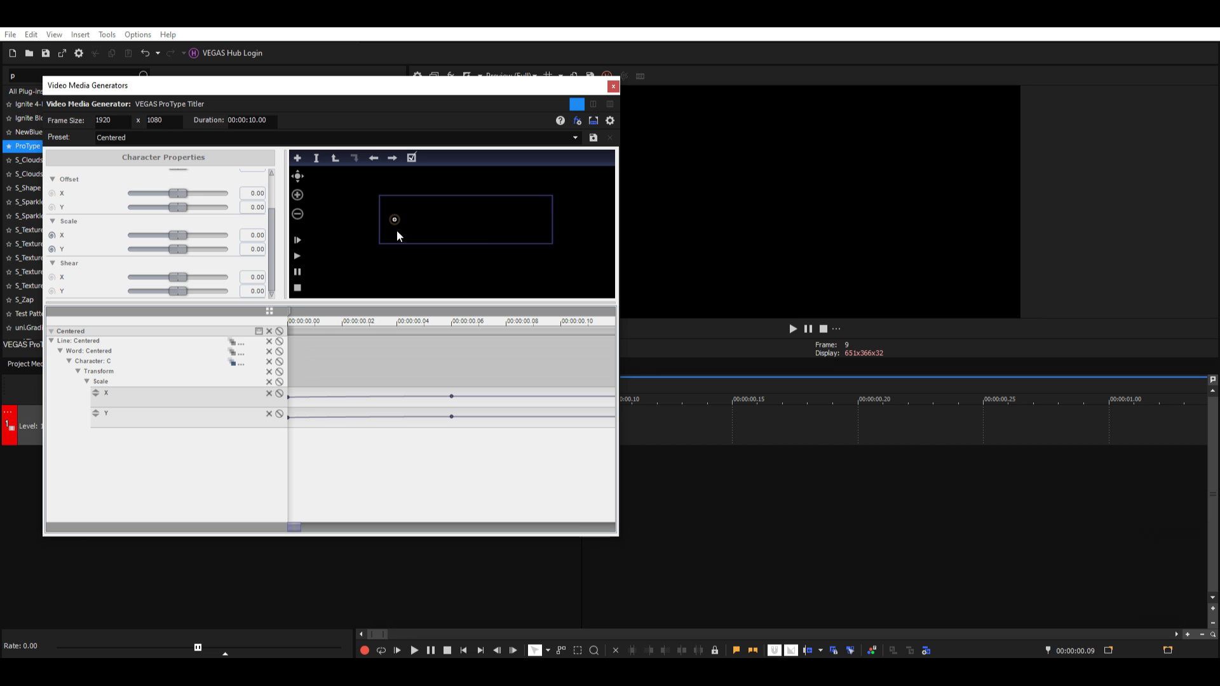
pyautogui.click(242, 363)
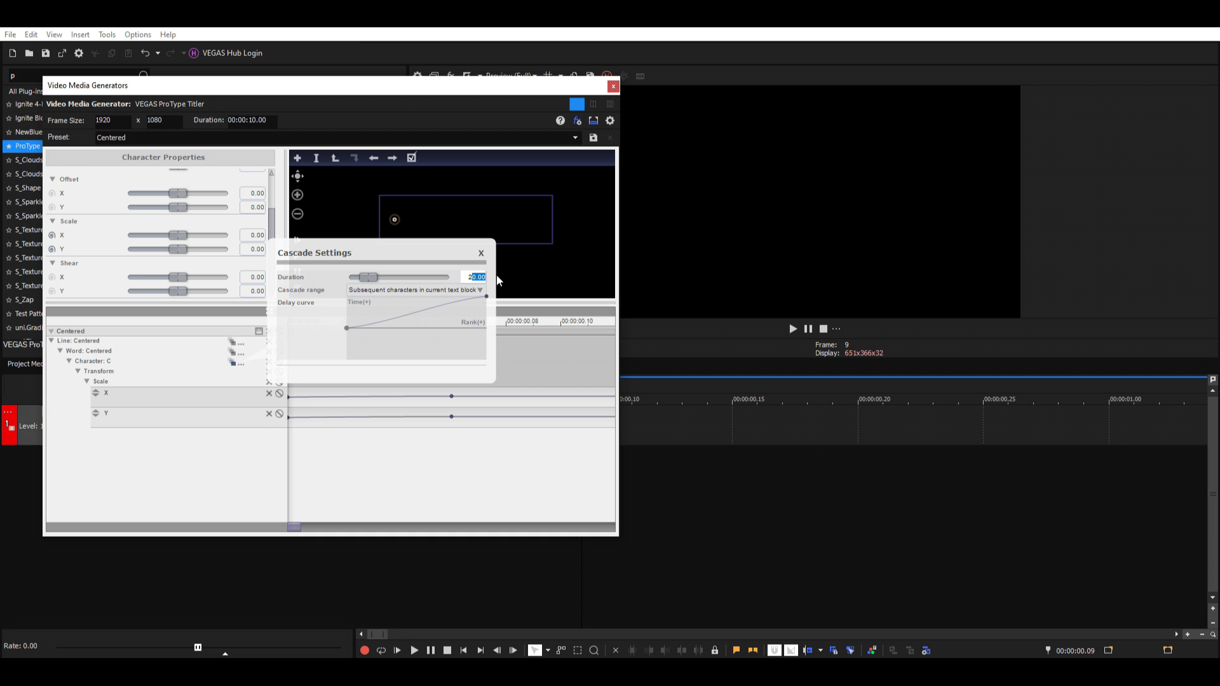
pyautogui.press('Delete')
pyautogui.press('Return')
pyautogui.rightClick(345, 326)
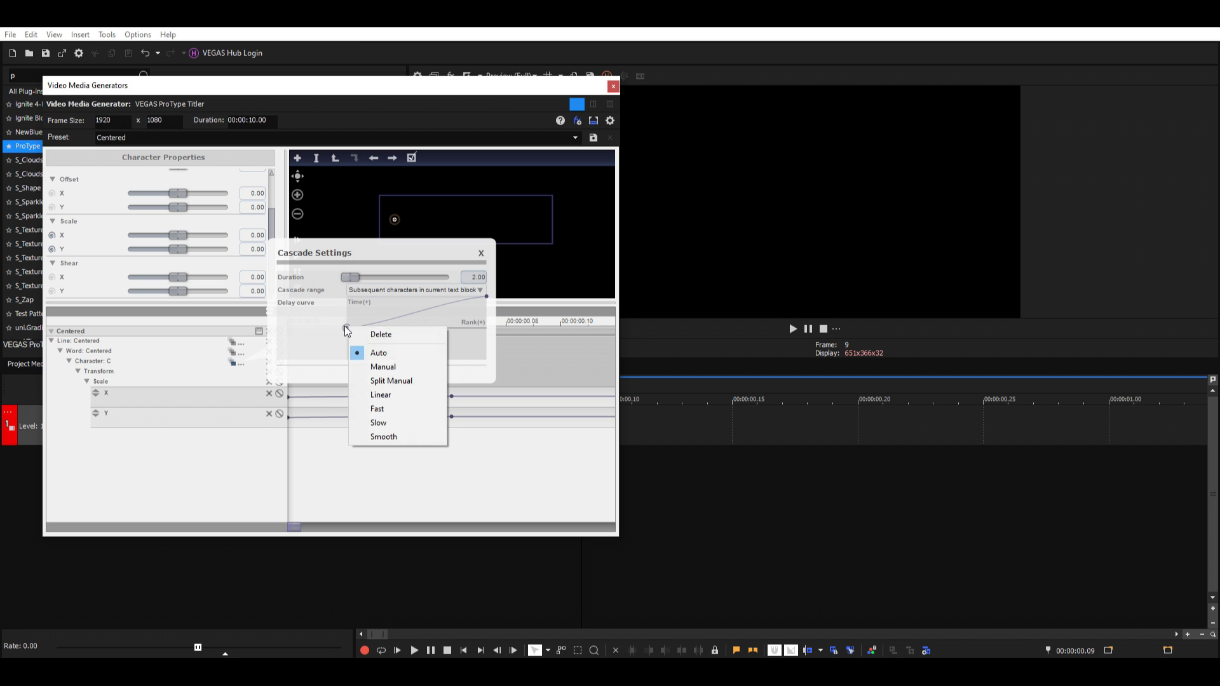
pyautogui.click(414, 394)
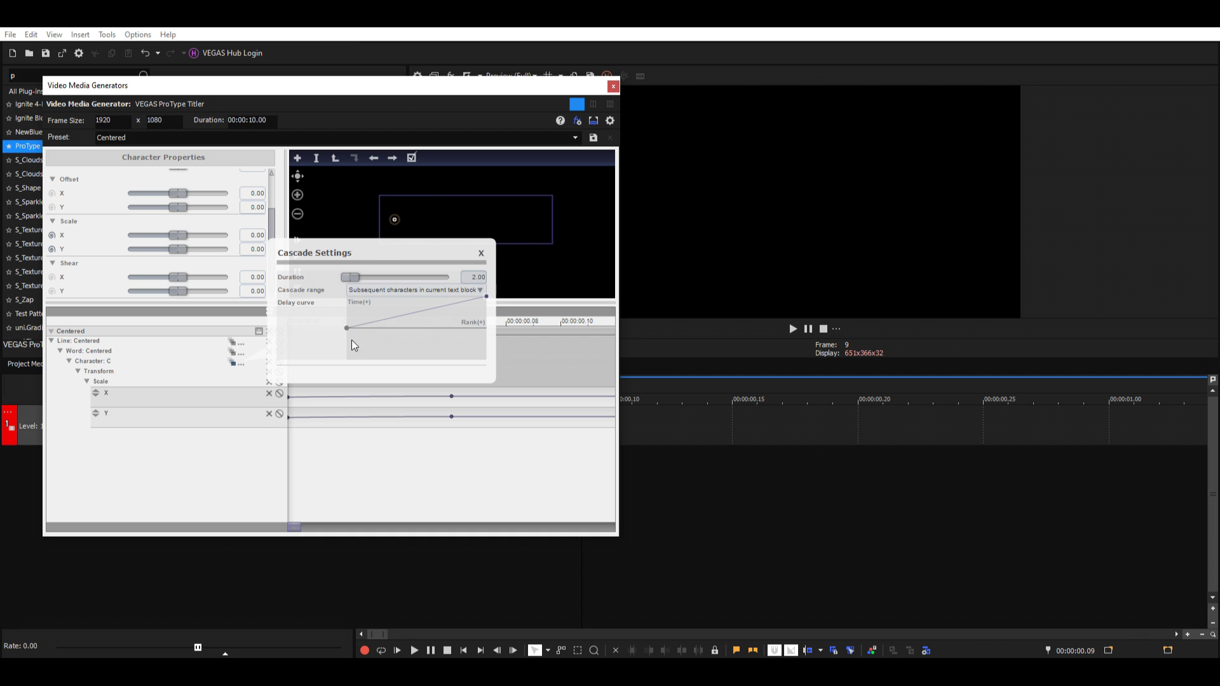
pyautogui.click(481, 253)
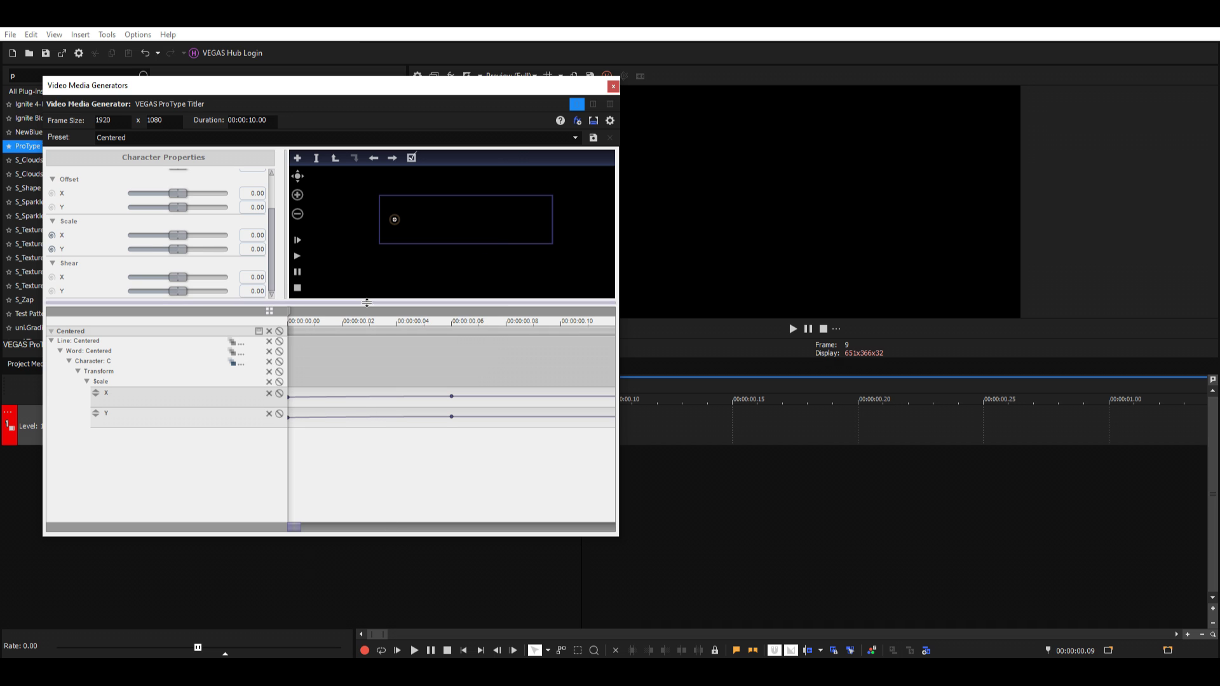
# Close the titler and play the clip to preview the letter cascade.
pyautogui.moveTo(299, 341); pyautogui.dragTo(367, 361)
pyautogui.click(614, 85)
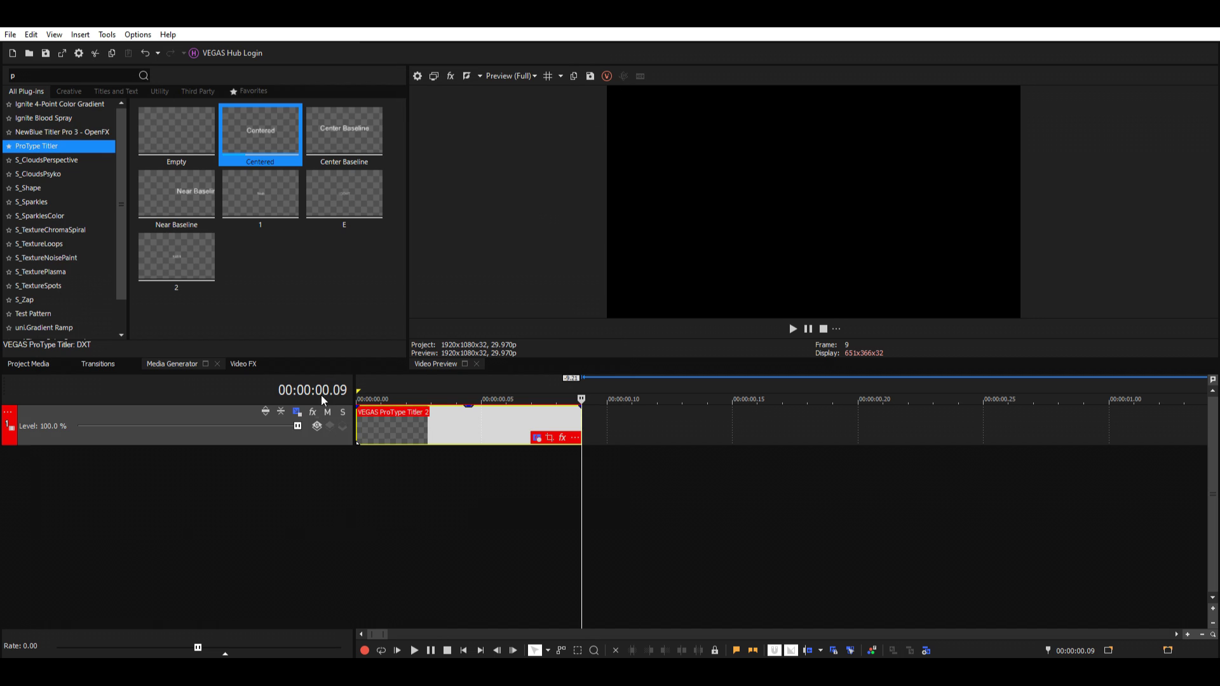
pyautogui.click(358, 381)
pyautogui.press('space')
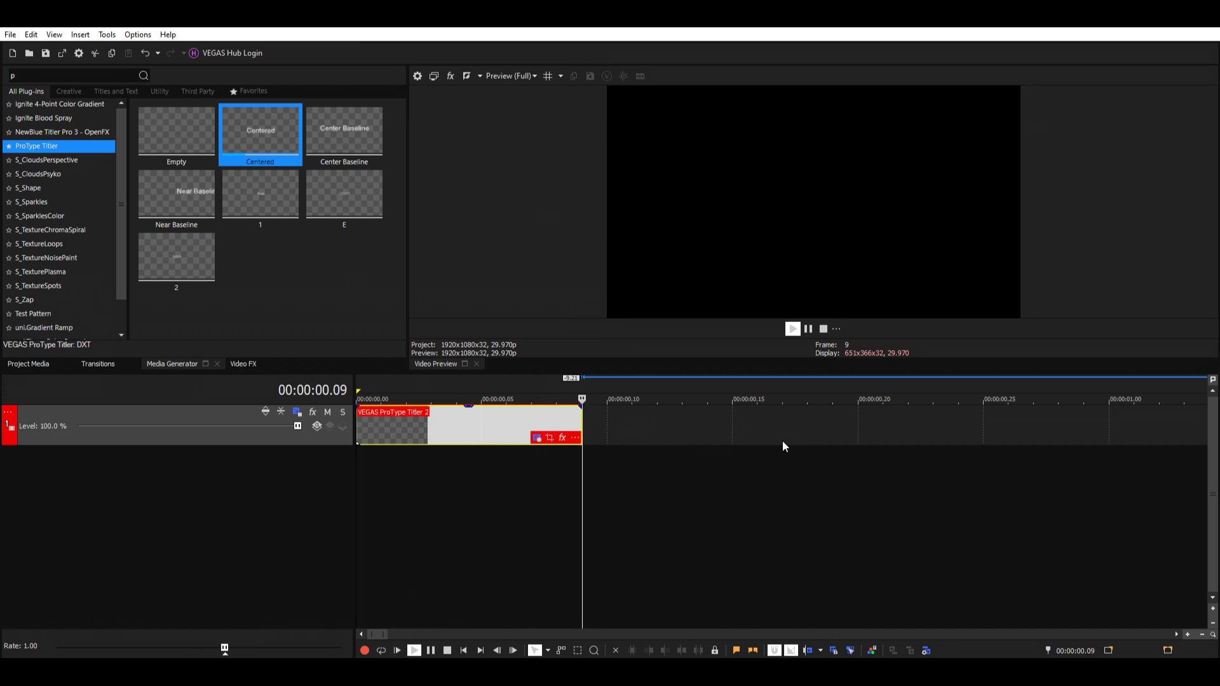
pyautogui.press('space')
# Extend the titler event to about one second on the timeline.
pyautogui.moveTo(581, 426); pyautogui.dragTo(1057, 426)
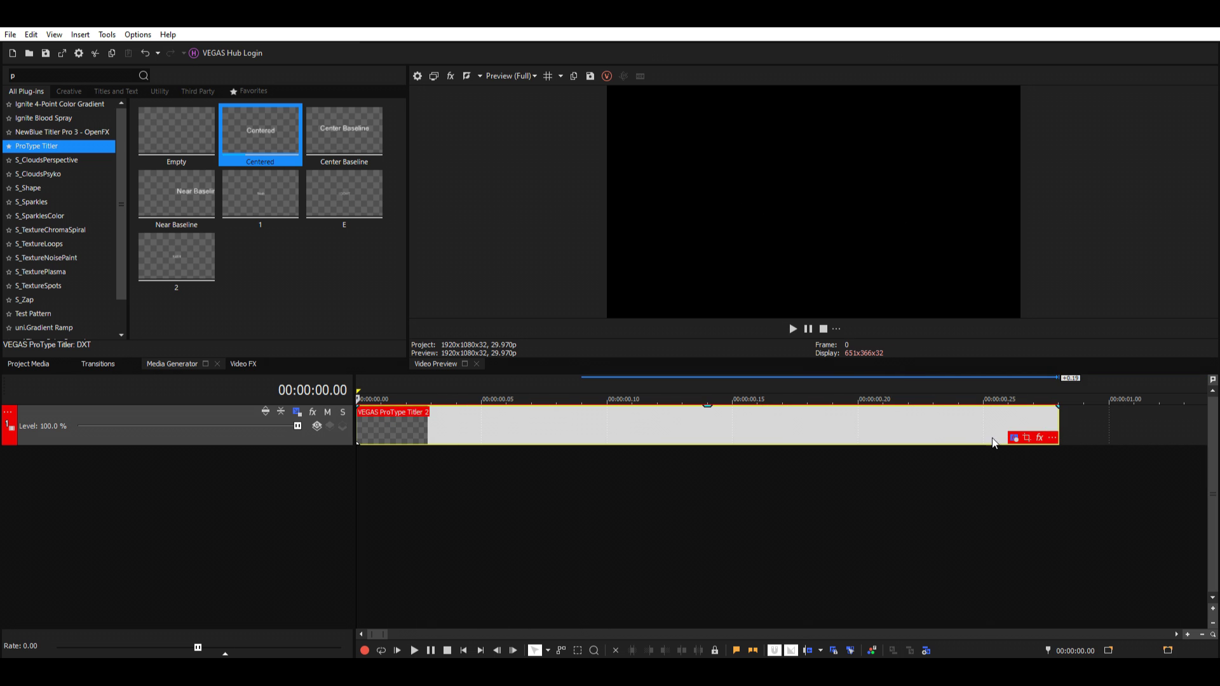
pyautogui.scroll(-3, 826, 436)
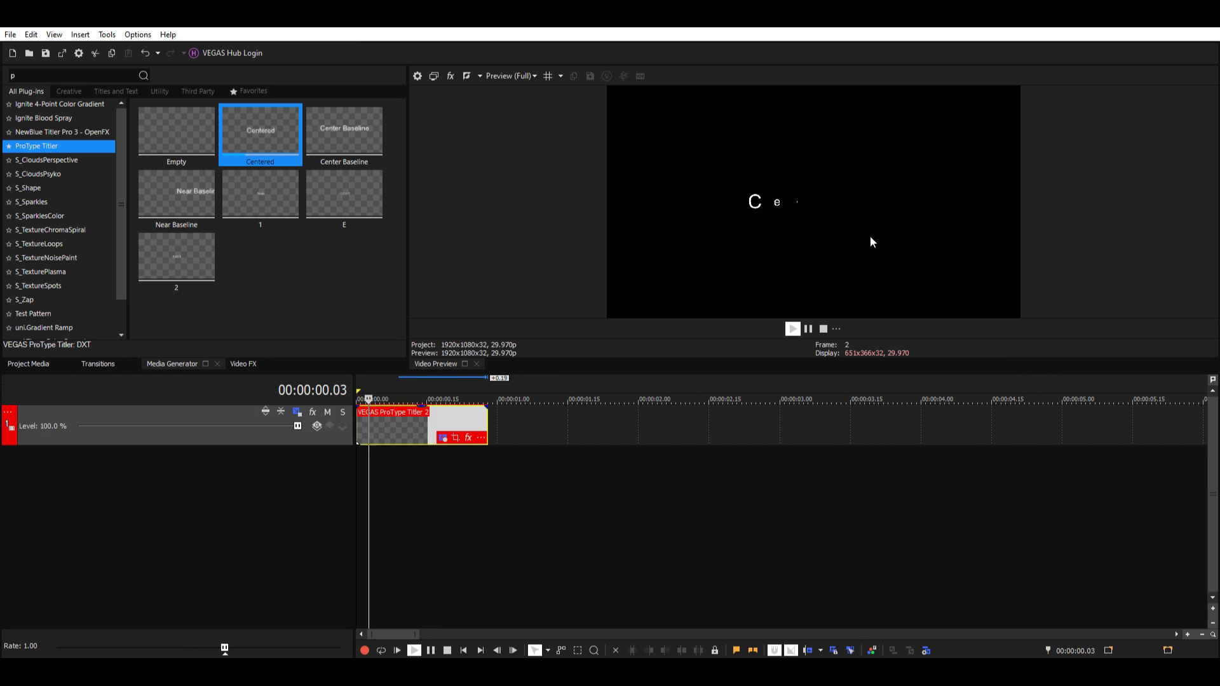
pyautogui.press('space')
pyautogui.press('space')
pyautogui.press('space')
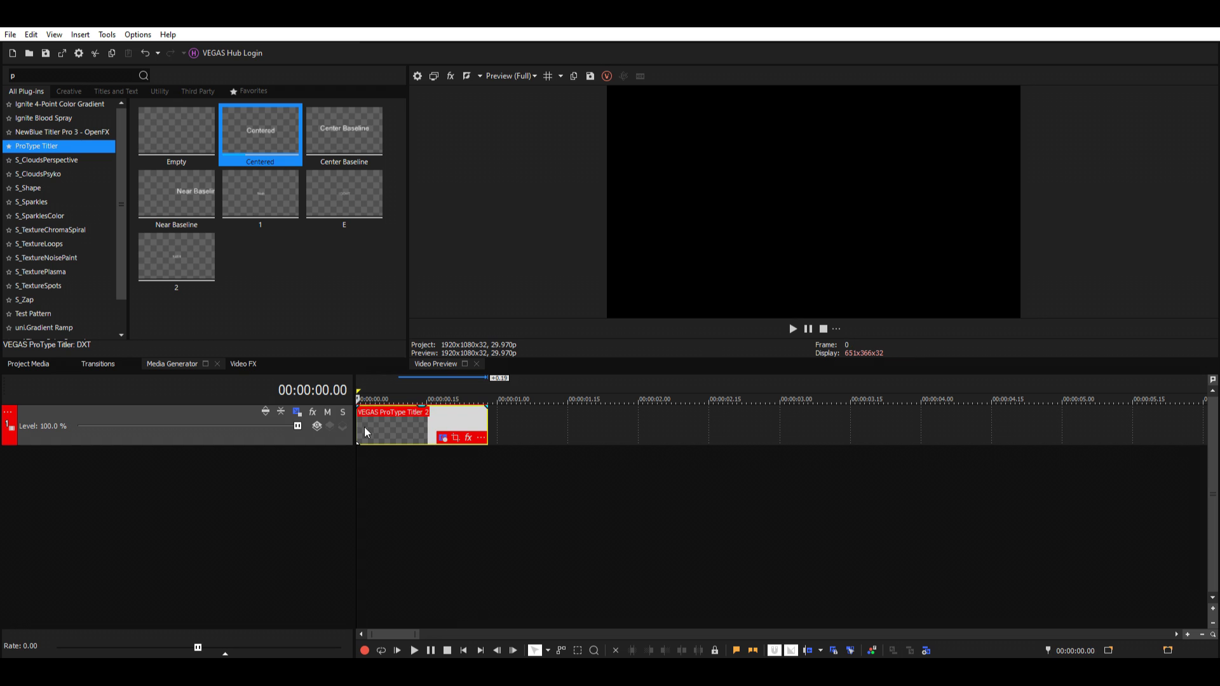
pyautogui.click(364, 427)
pyautogui.click(444, 438)
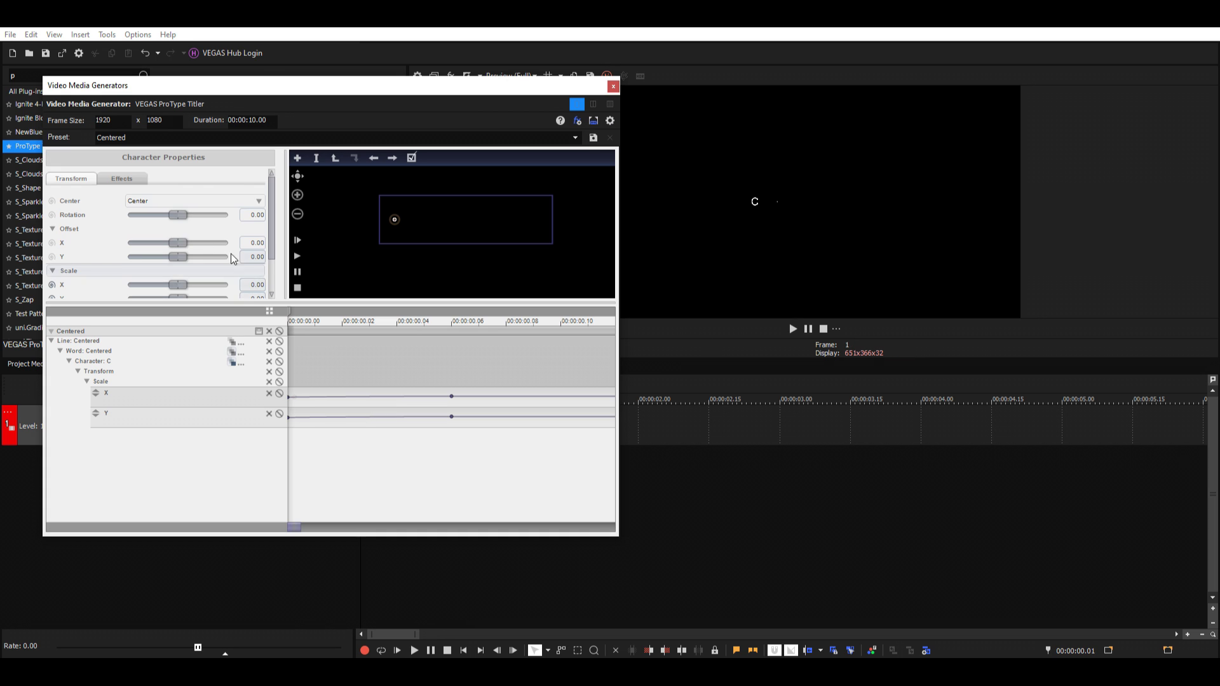
# Animate the C's Rotation, starting at 45 degrees at time 0.
pyautogui.click(53, 215)
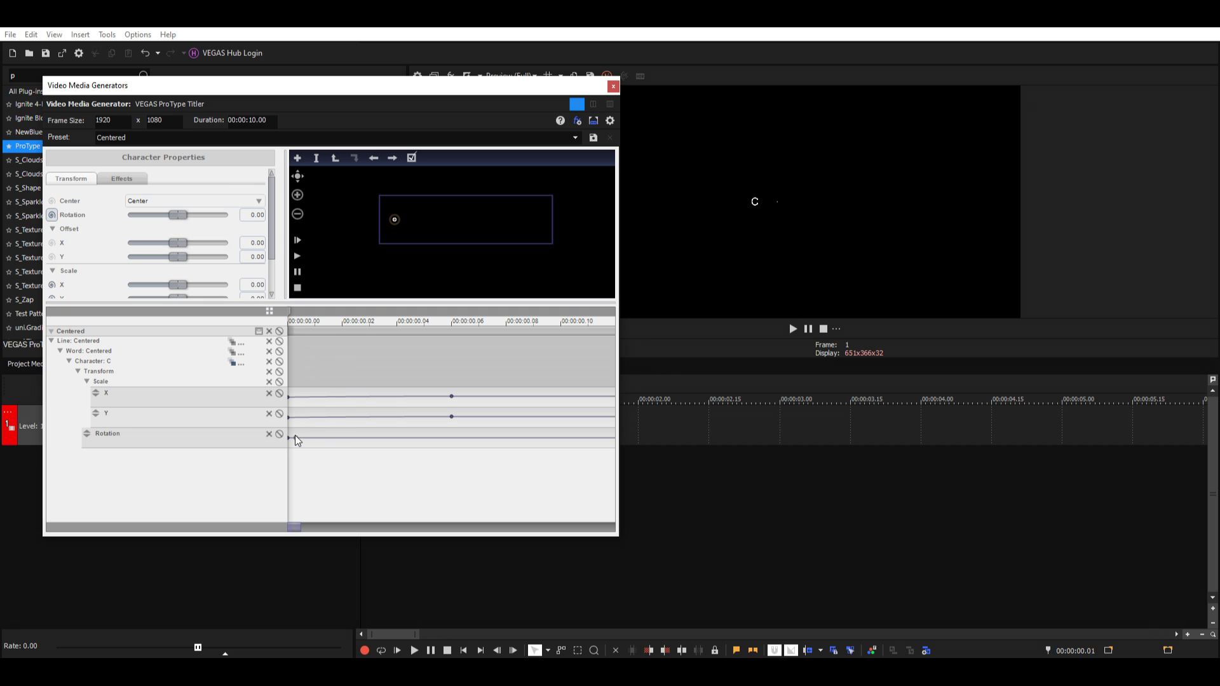
pyautogui.doubleClick(247, 215)
pyautogui.write('45')
pyautogui.press('Return')
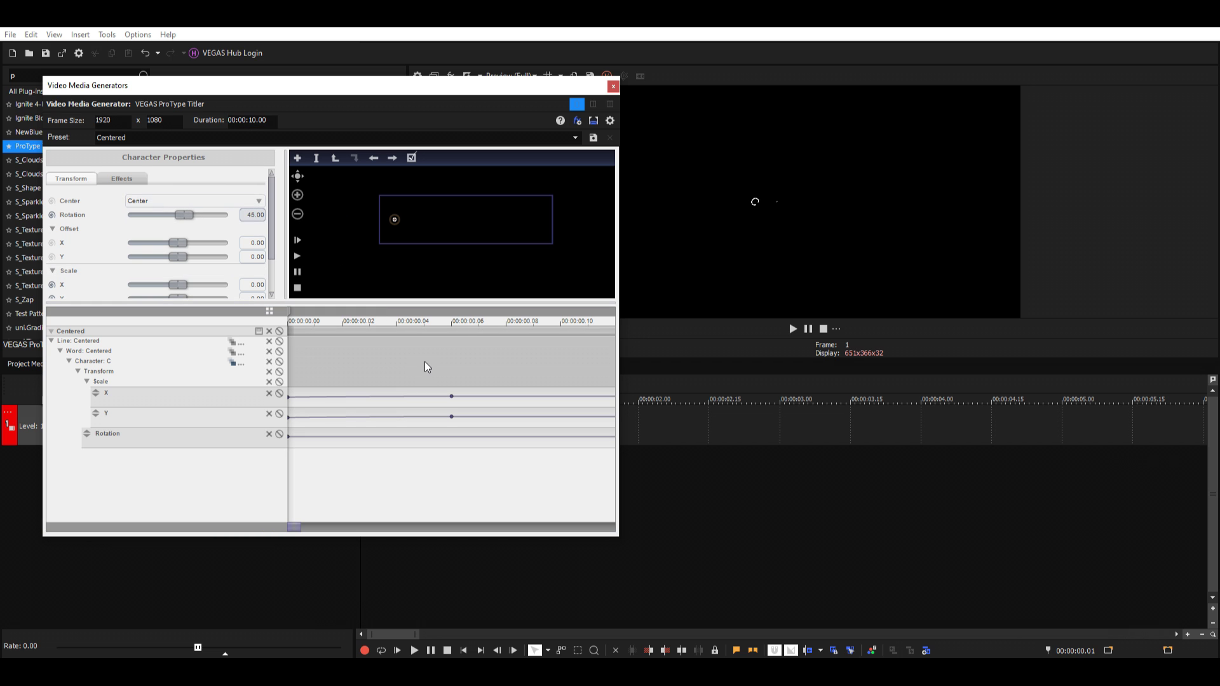
# Set Rotation to 0.00 at 00:00:00.06 and change the first rotation keyframe's interpolation.
pyautogui.click(452, 416)
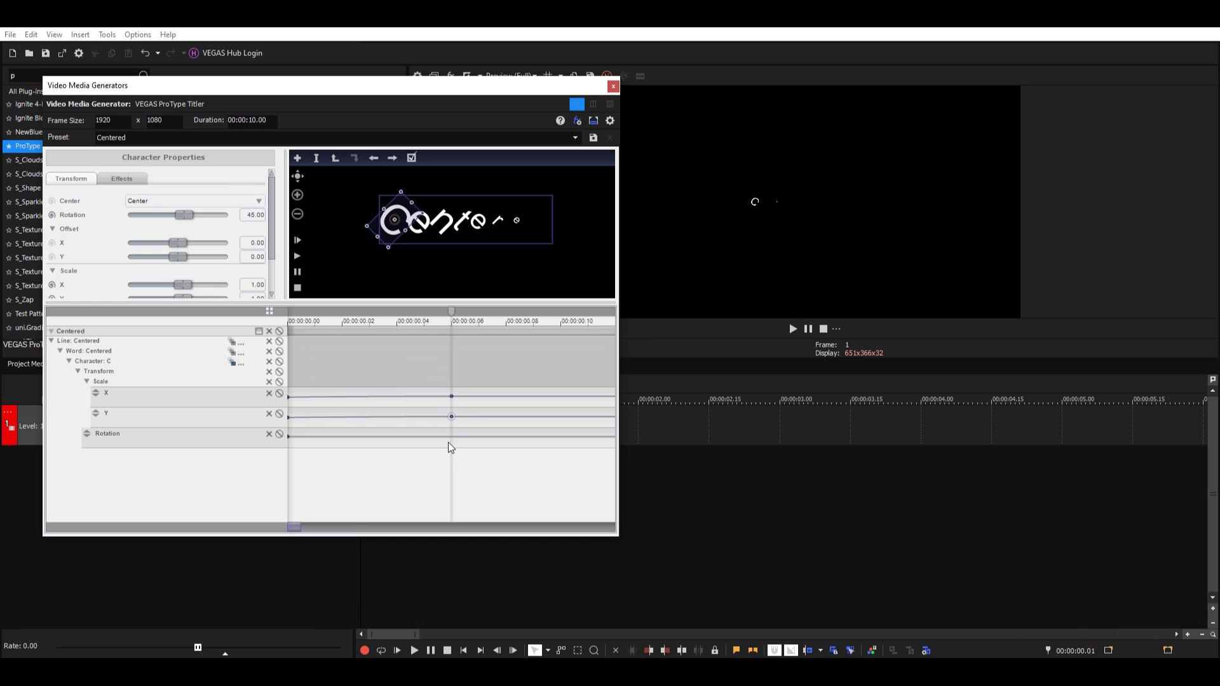
pyautogui.doubleClick(185, 216)
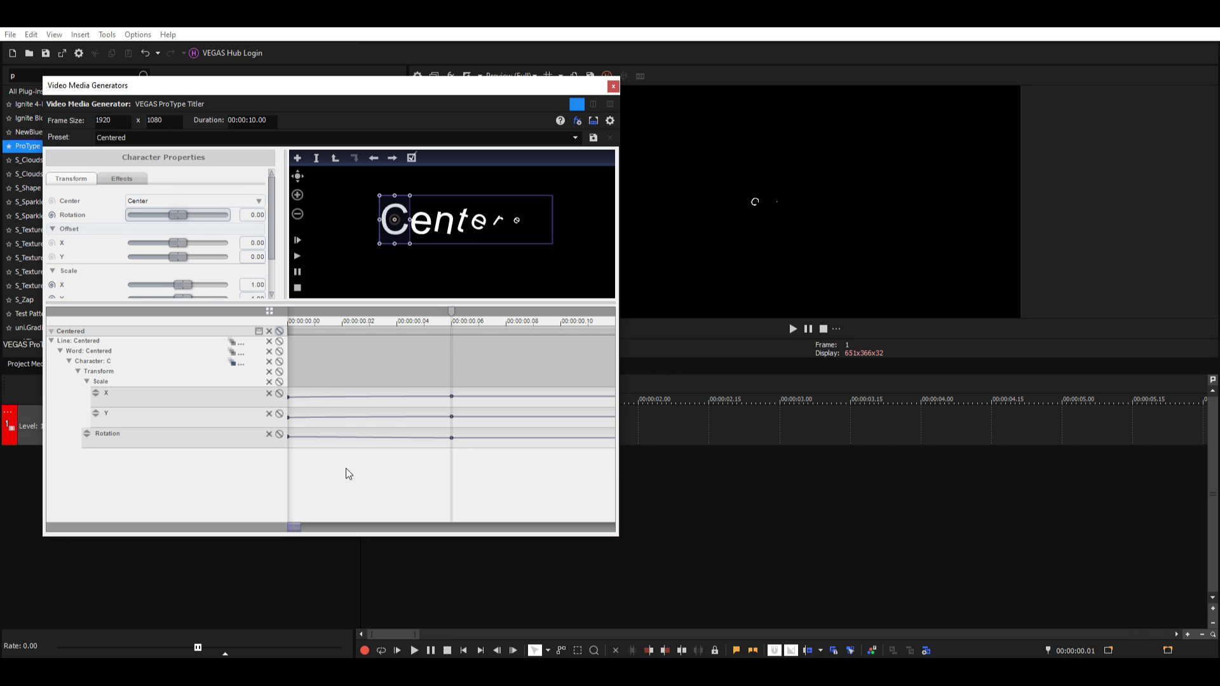
pyautogui.press('Home')
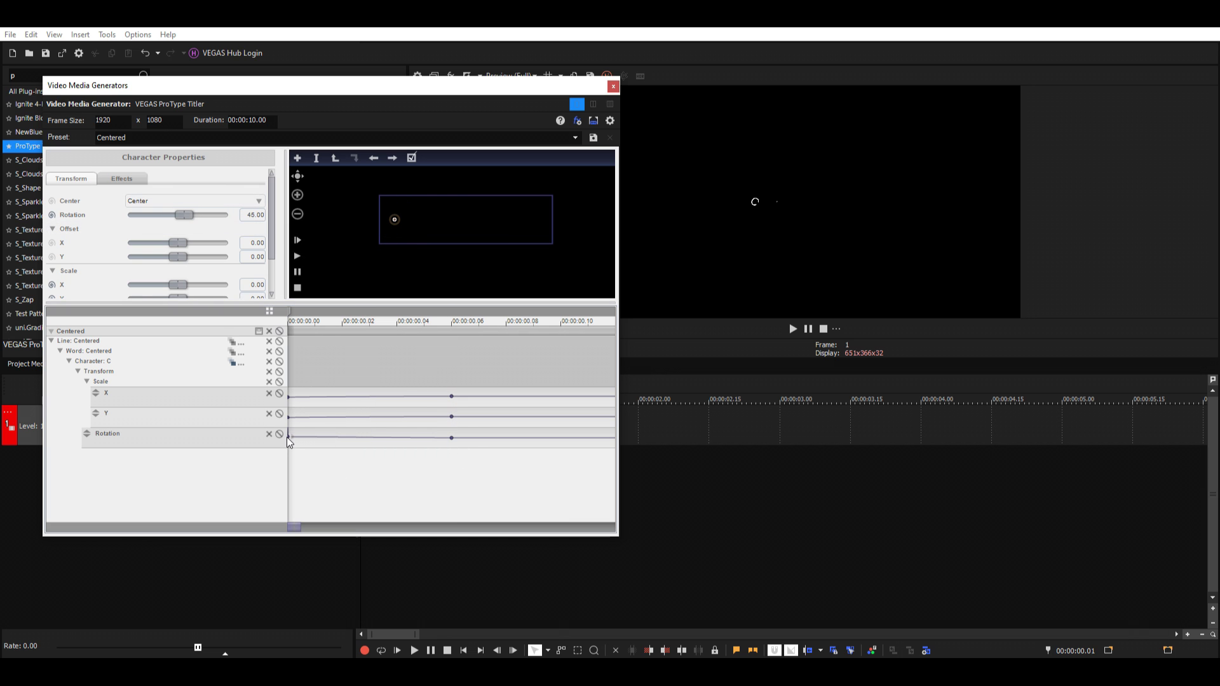
pyautogui.rightClick(287, 436)
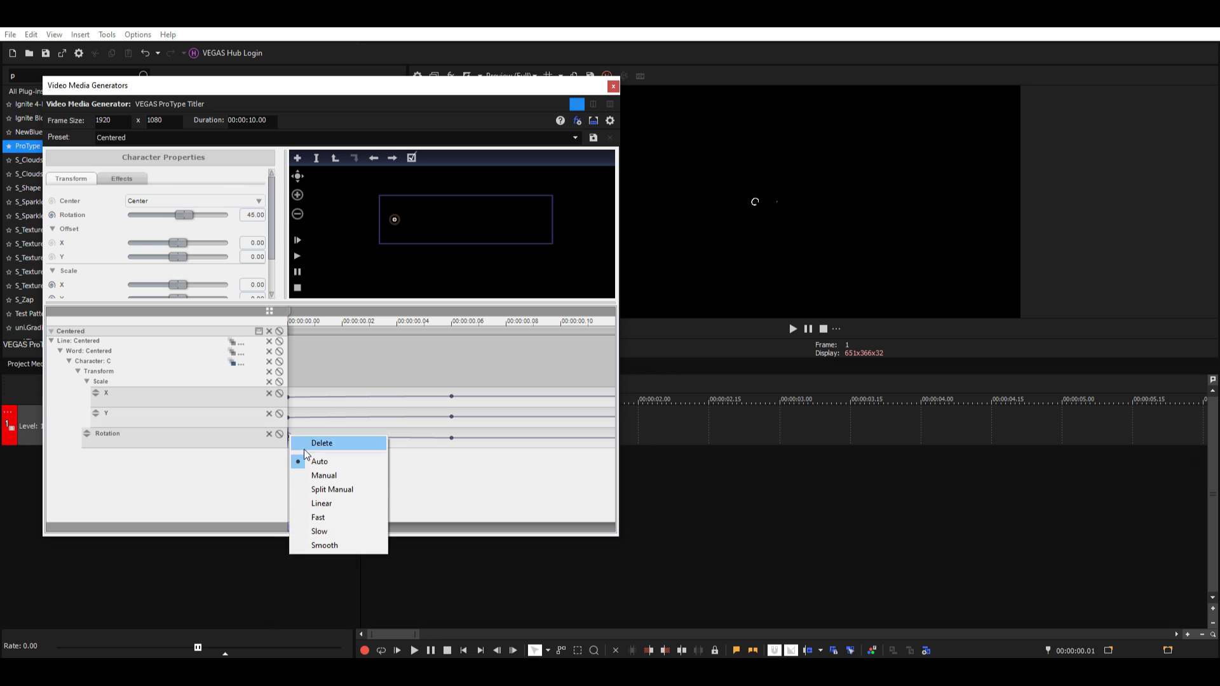
pyautogui.click(343, 513)
pyautogui.click(613, 86)
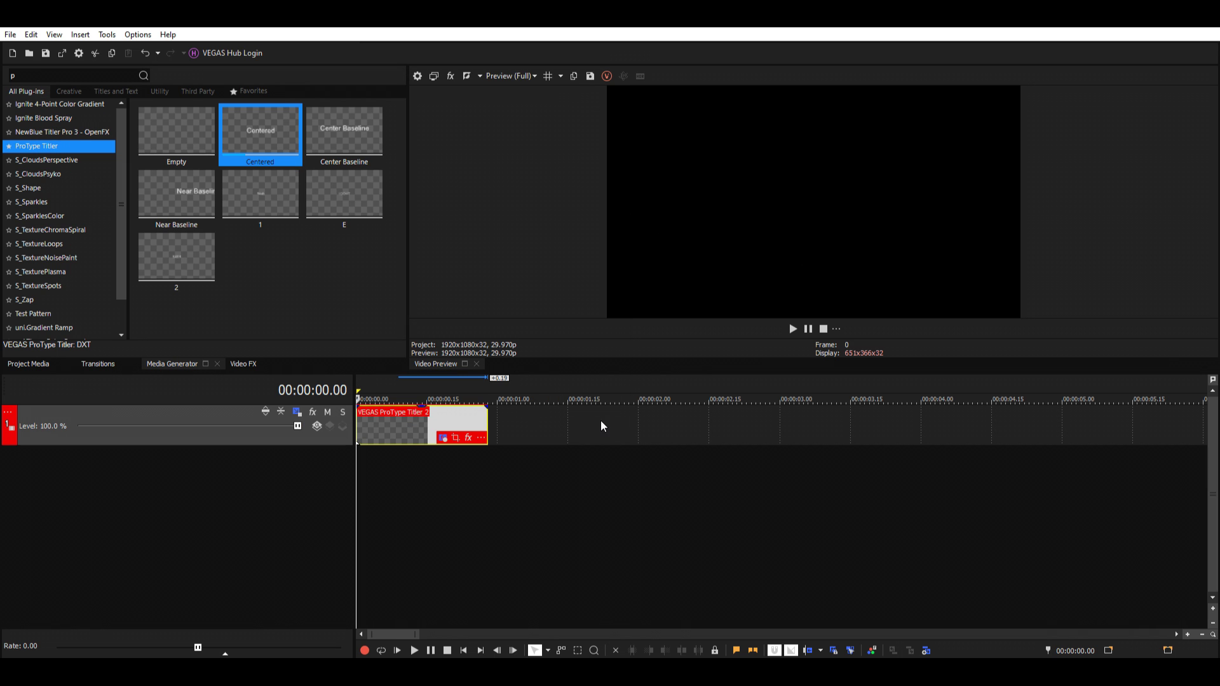
# Preview the letter spin, park the playhead two frames into the title, and reopen its ProType Titler.
pyautogui.press('space')
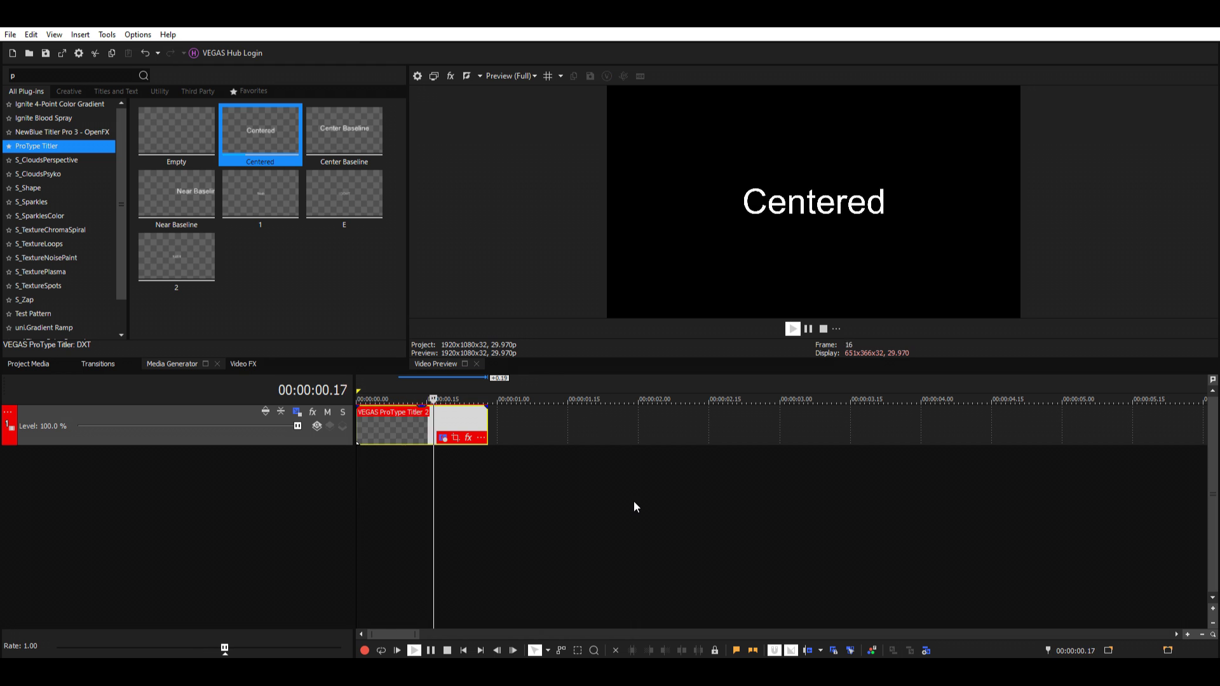
pyautogui.press('space')
pyautogui.press('space')
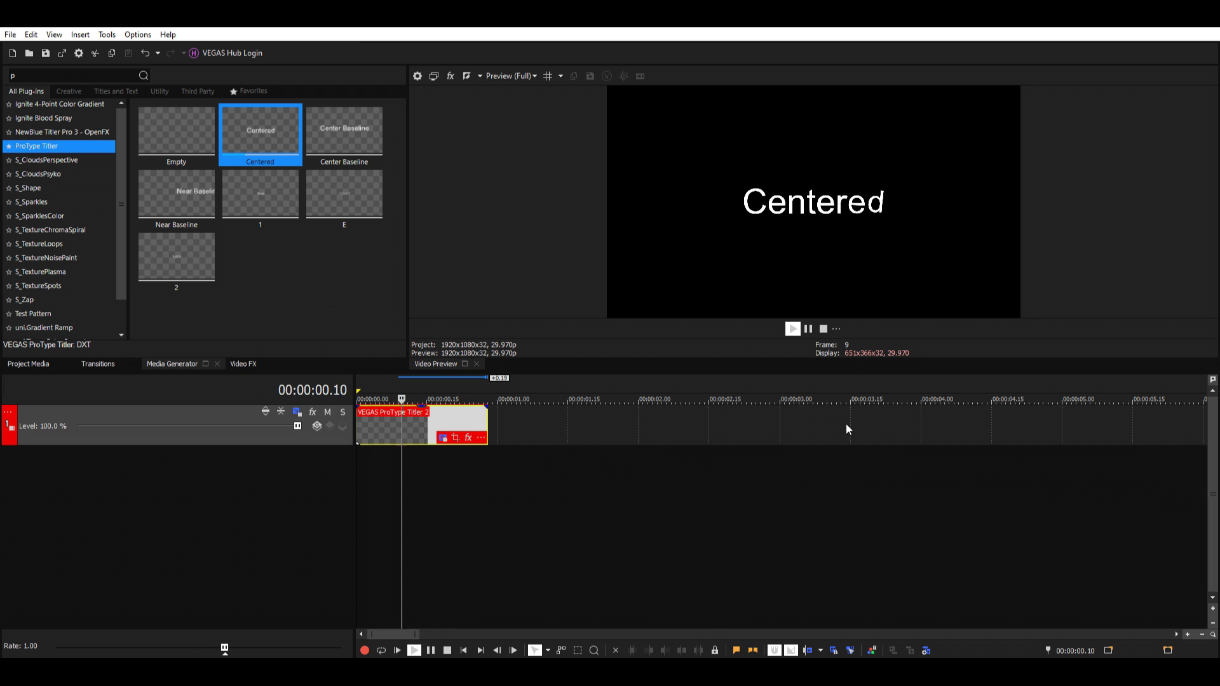
pyautogui.press('space')
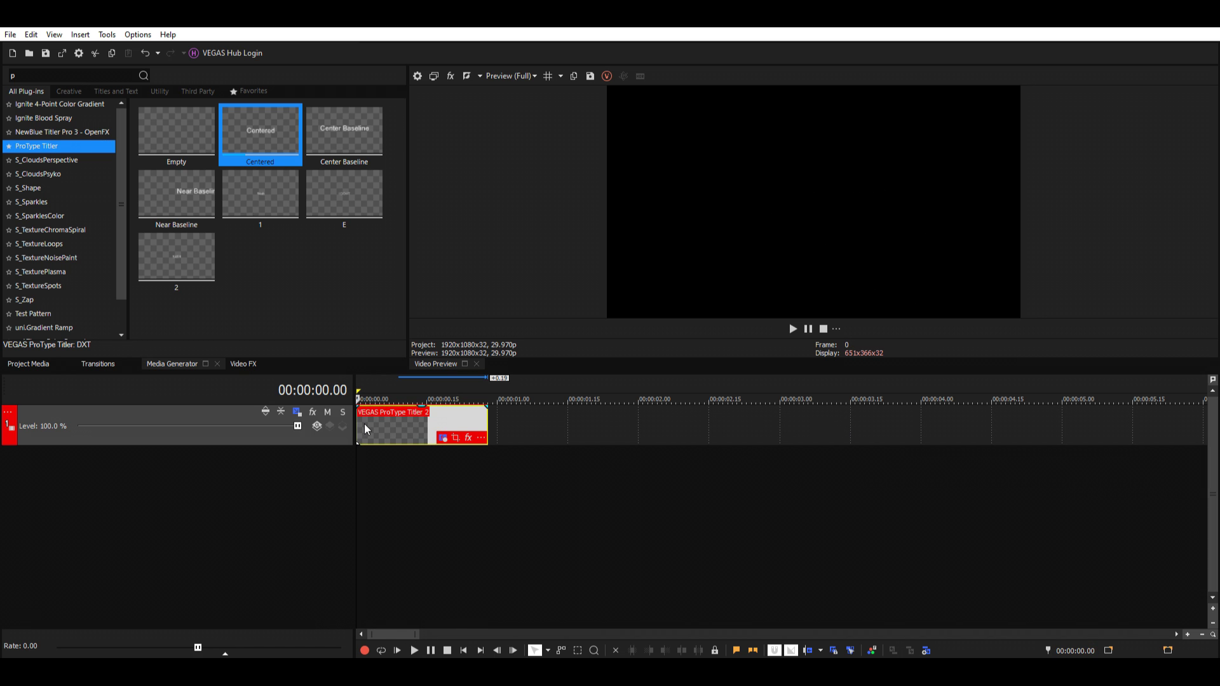
pyautogui.click(365, 425)
pyautogui.click(444, 439)
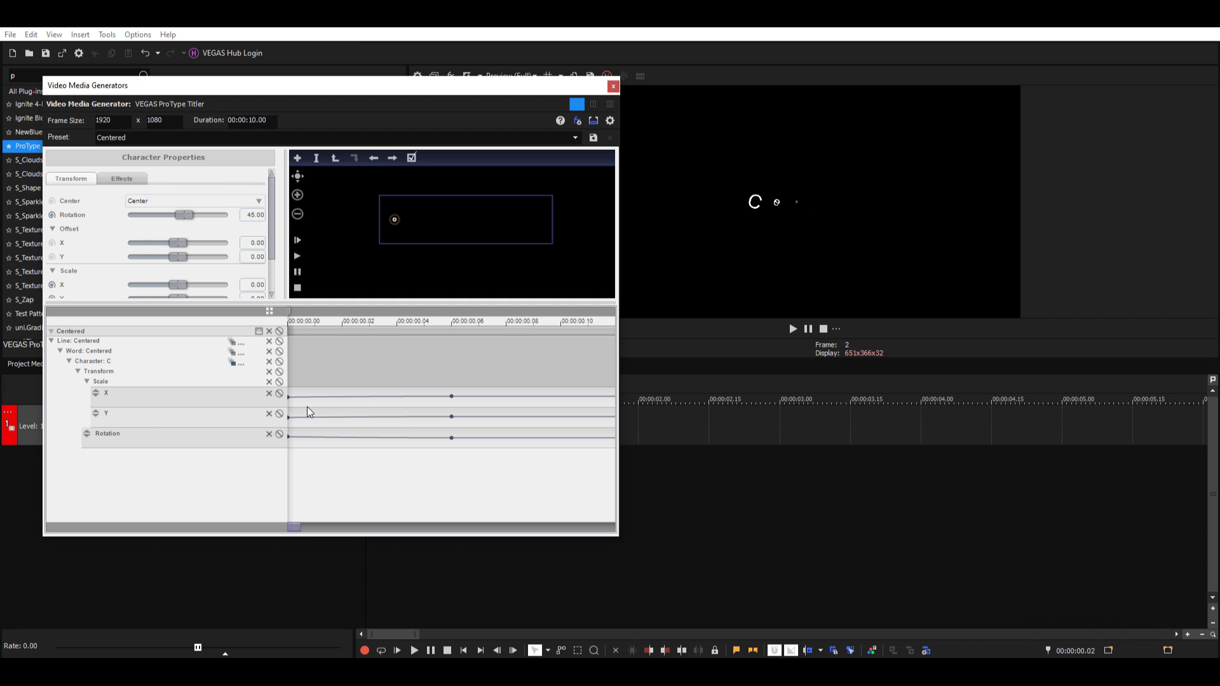
# Enable Offset Y animation and set the starting Offset Y to -2.5.
pyautogui.scroll(-2, 268, 216)
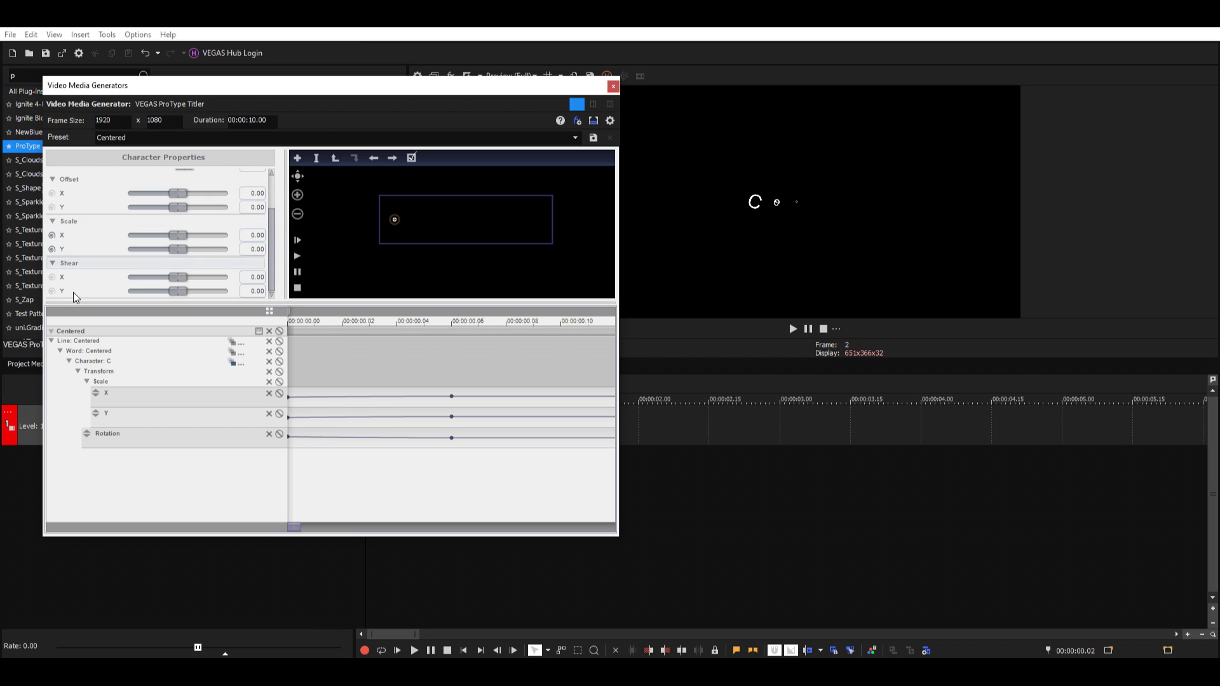
pyautogui.click(51, 207)
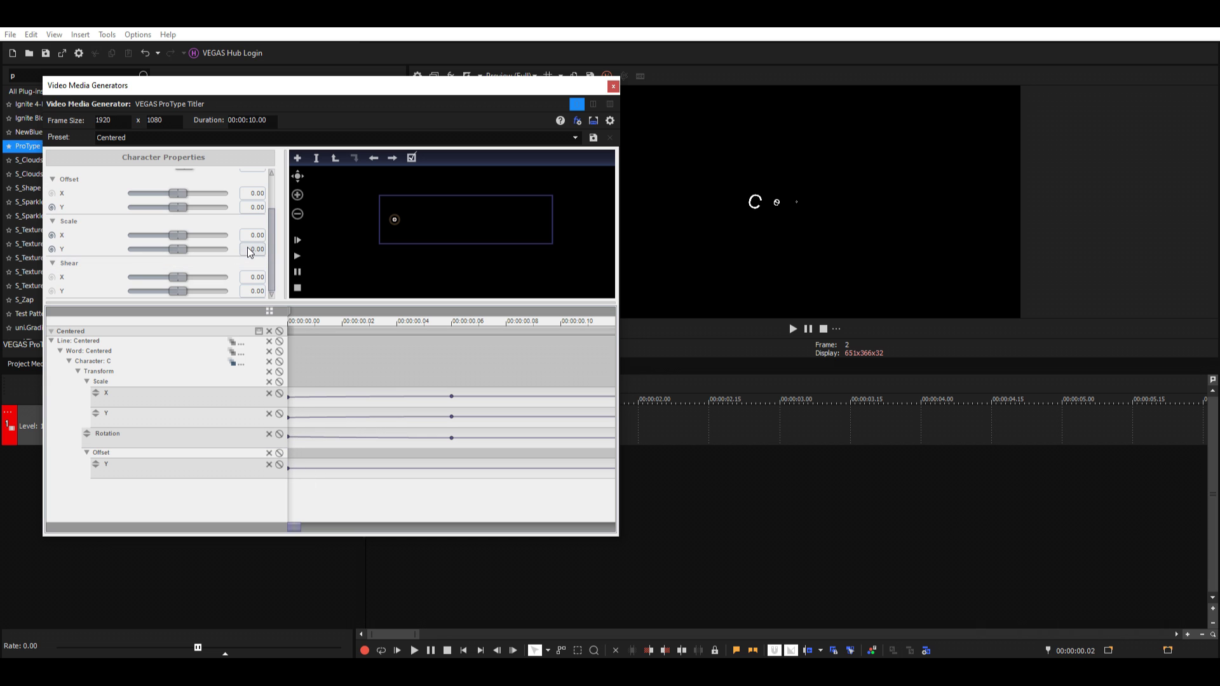
pyautogui.click(253, 210)
pyautogui.write('2.5')
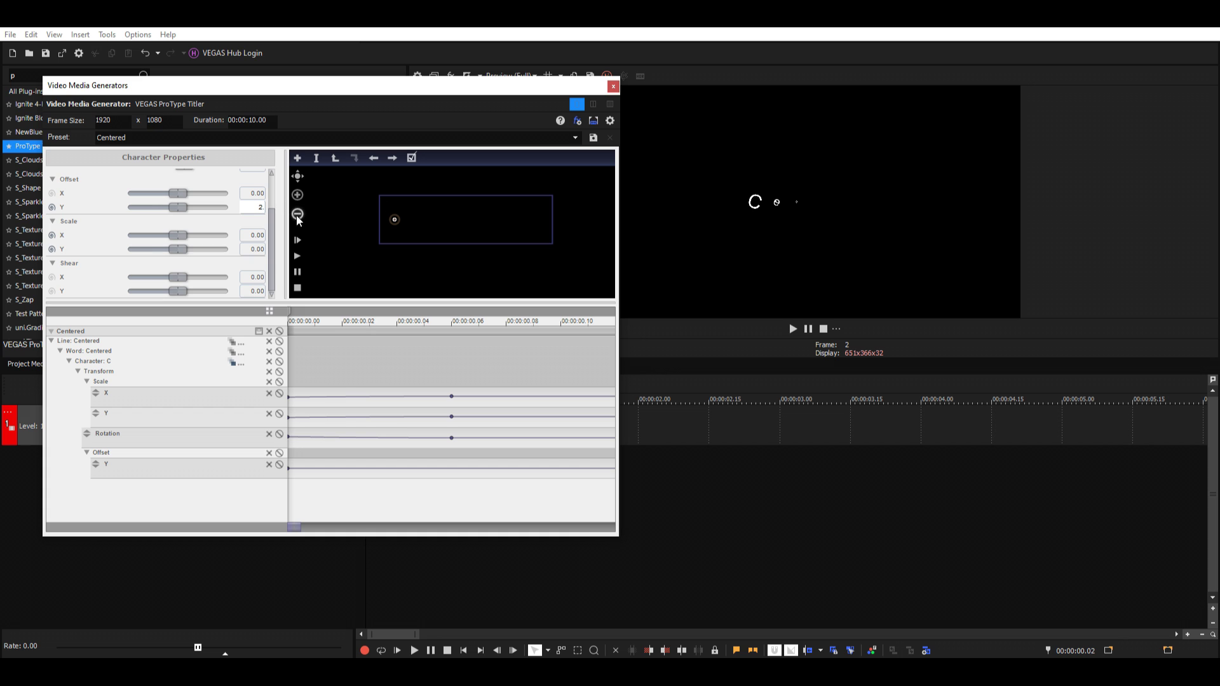
pyautogui.press('Return')
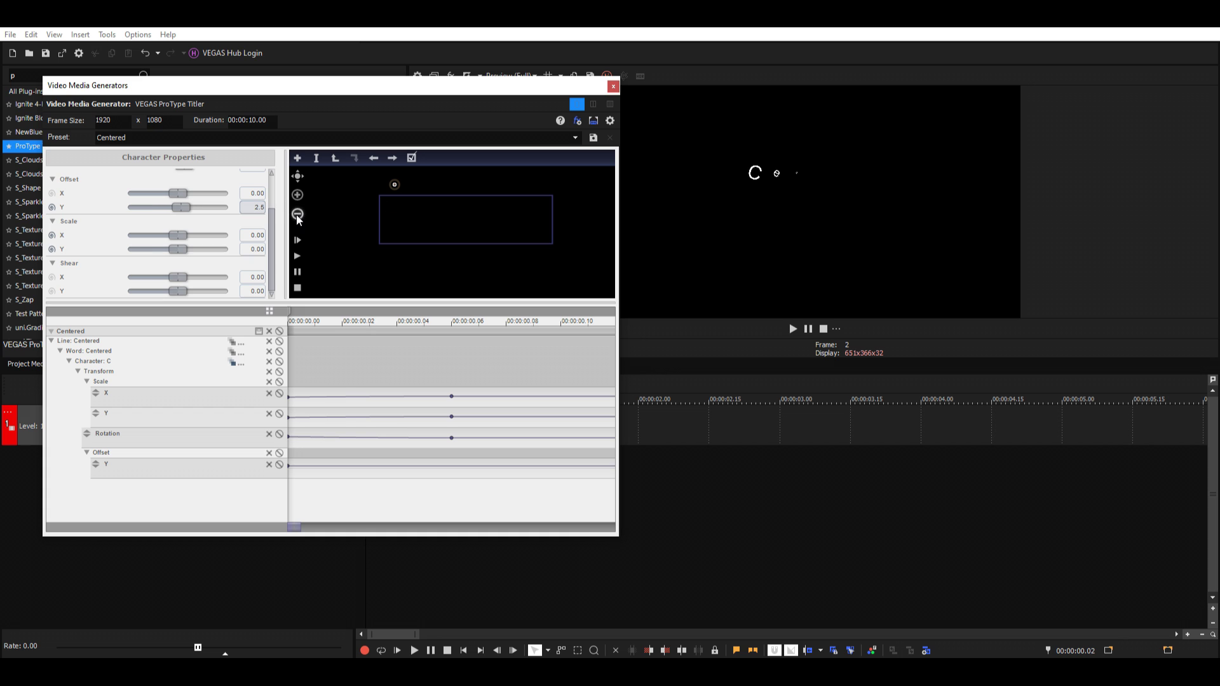
pyautogui.click(251, 205)
pyautogui.write('-')
pyautogui.press('Return')
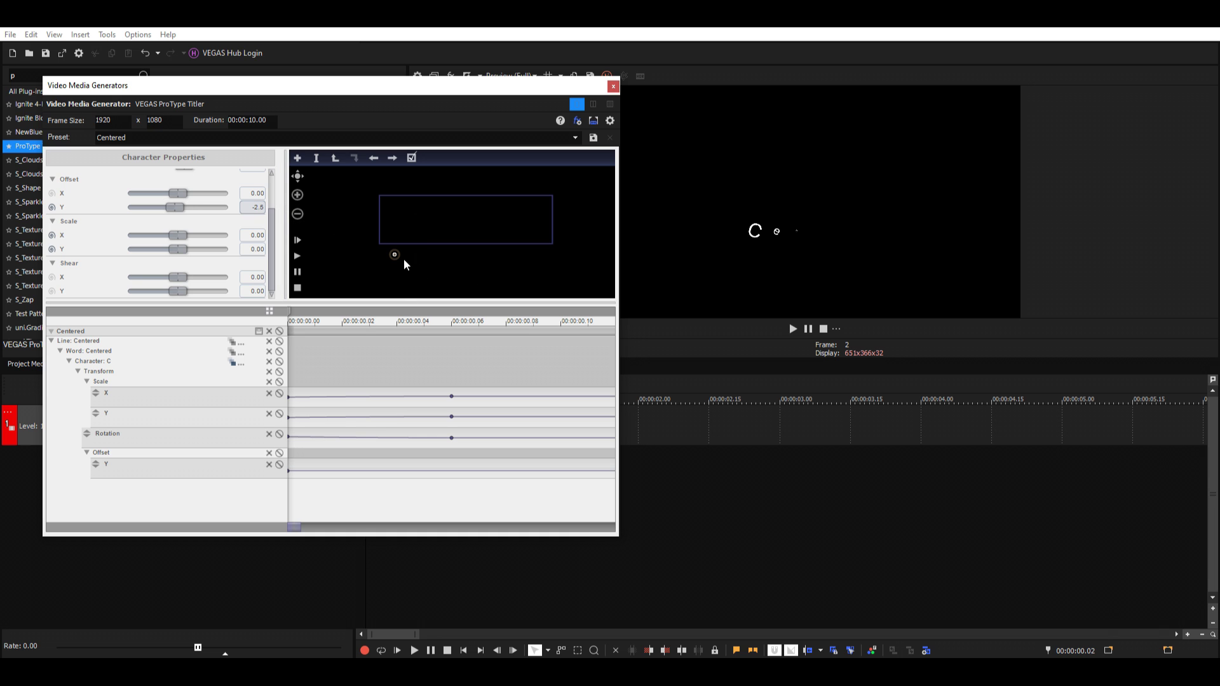
# Add Offset Y keyframes of 0.50 at frame 2 and 0.00 at about 00:00:00.06.
pyautogui.moveTo(337, 337); pyautogui.dragTo(368, 337)
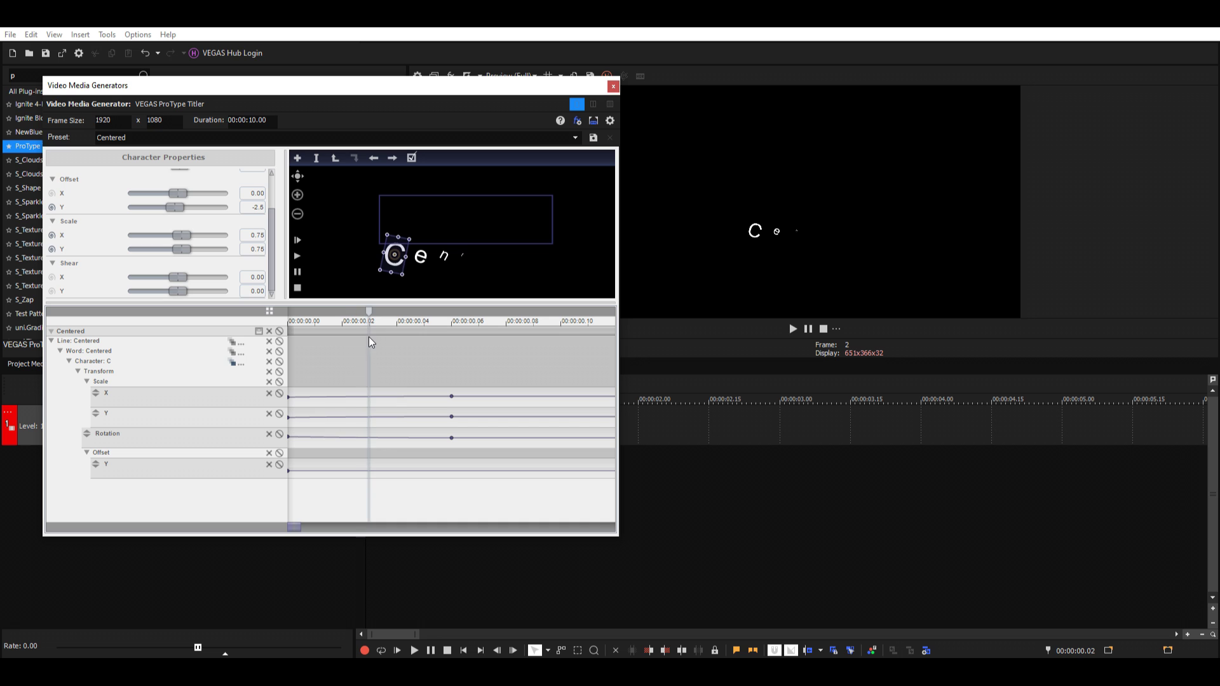
pyautogui.doubleClick(258, 207)
pyautogui.write('0')
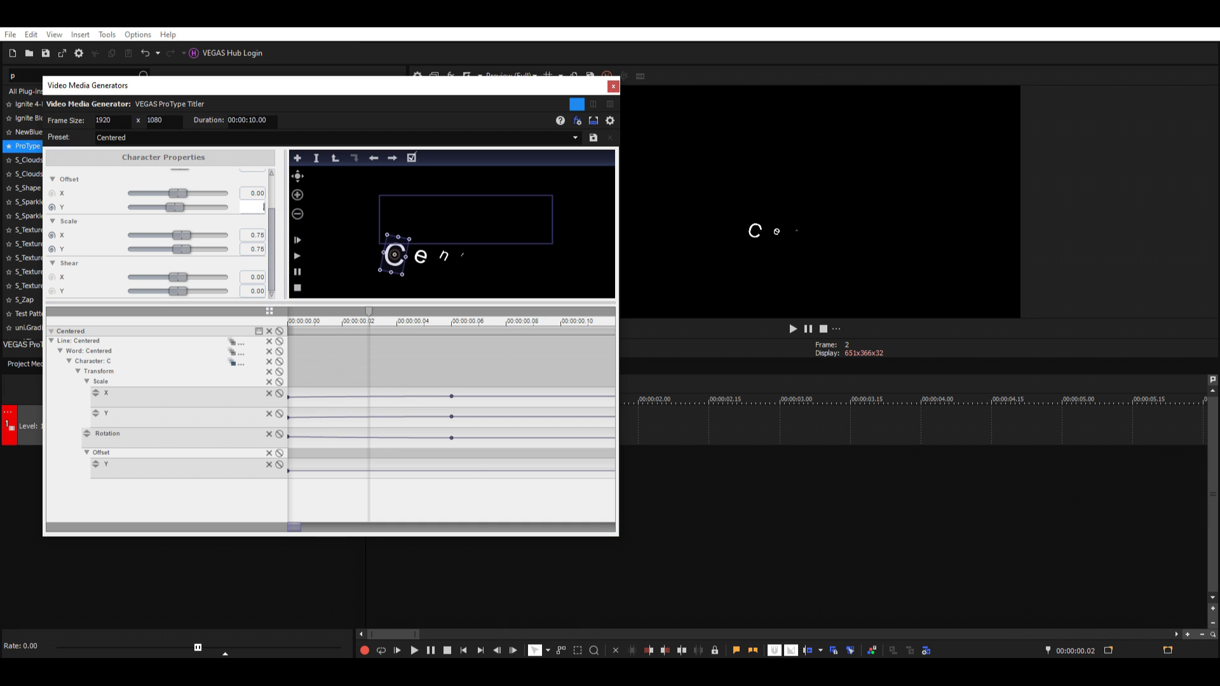
pyautogui.press('Return')
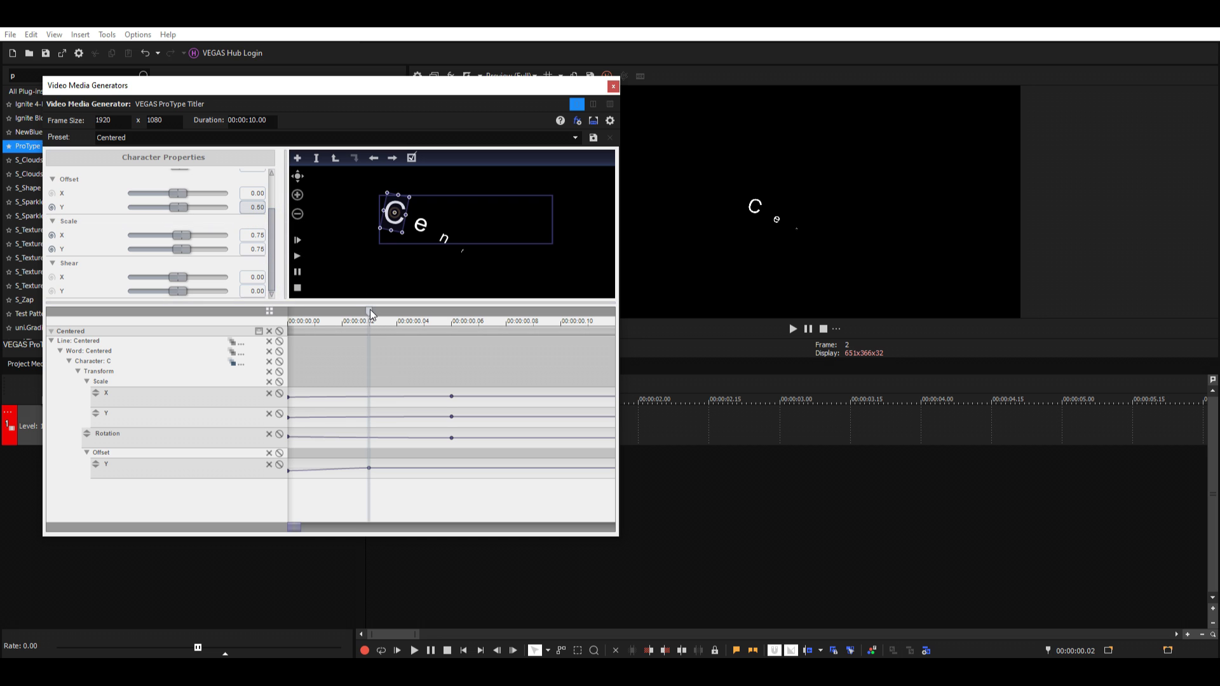
pyautogui.moveTo(368, 310); pyautogui.dragTo(452, 438)
pyautogui.doubleClick(178, 208)
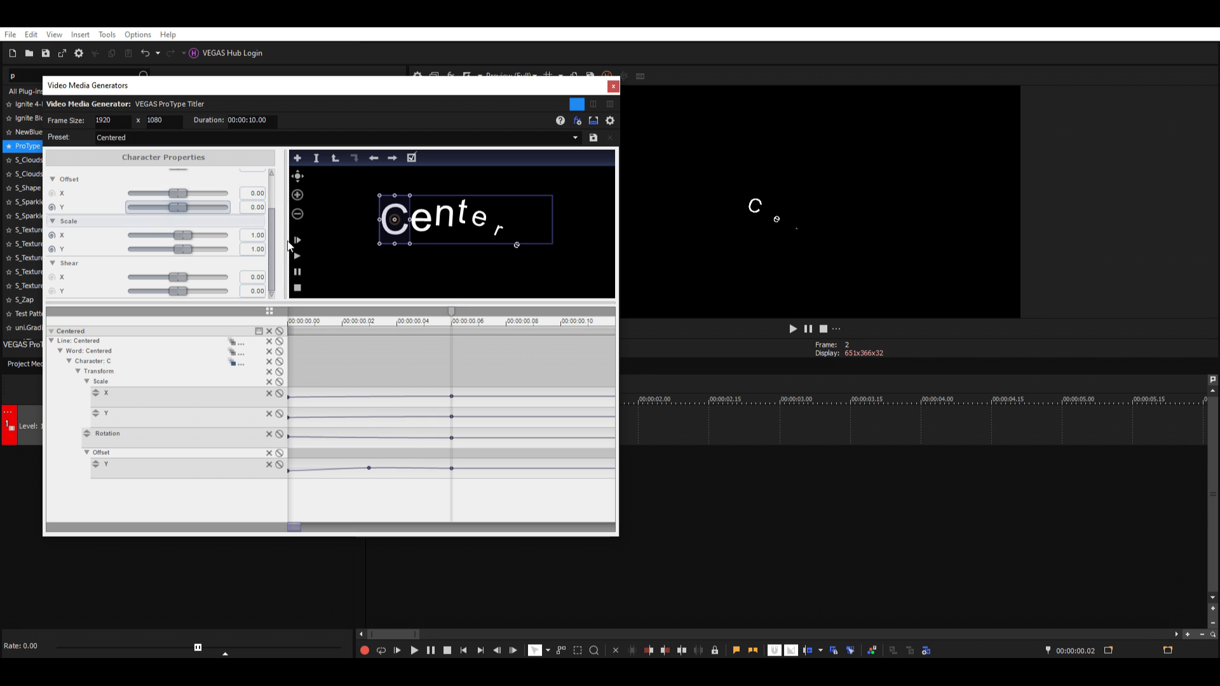
# Give the first Offset Y keyframe Fast easing and the second Smooth easing.
pyautogui.click(288, 471)
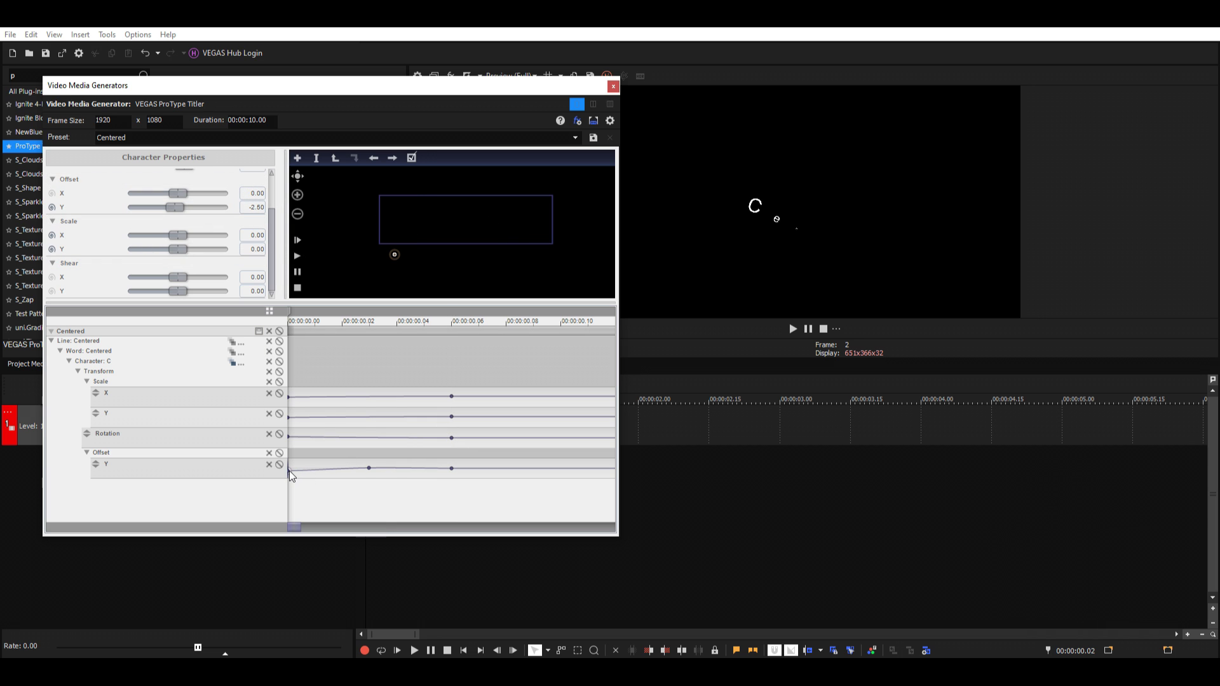
pyautogui.rightClick(289, 471)
pyautogui.click(353, 551)
pyautogui.click(369, 468)
pyautogui.rightClick(368, 468)
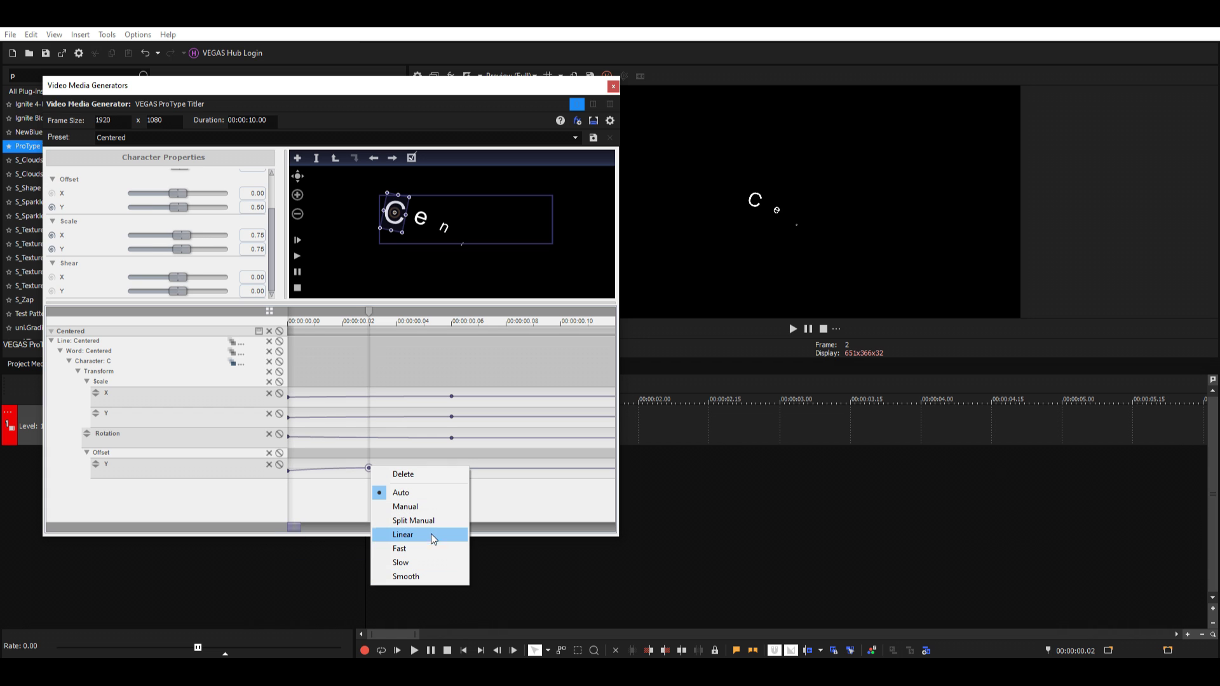
pyautogui.click(442, 577)
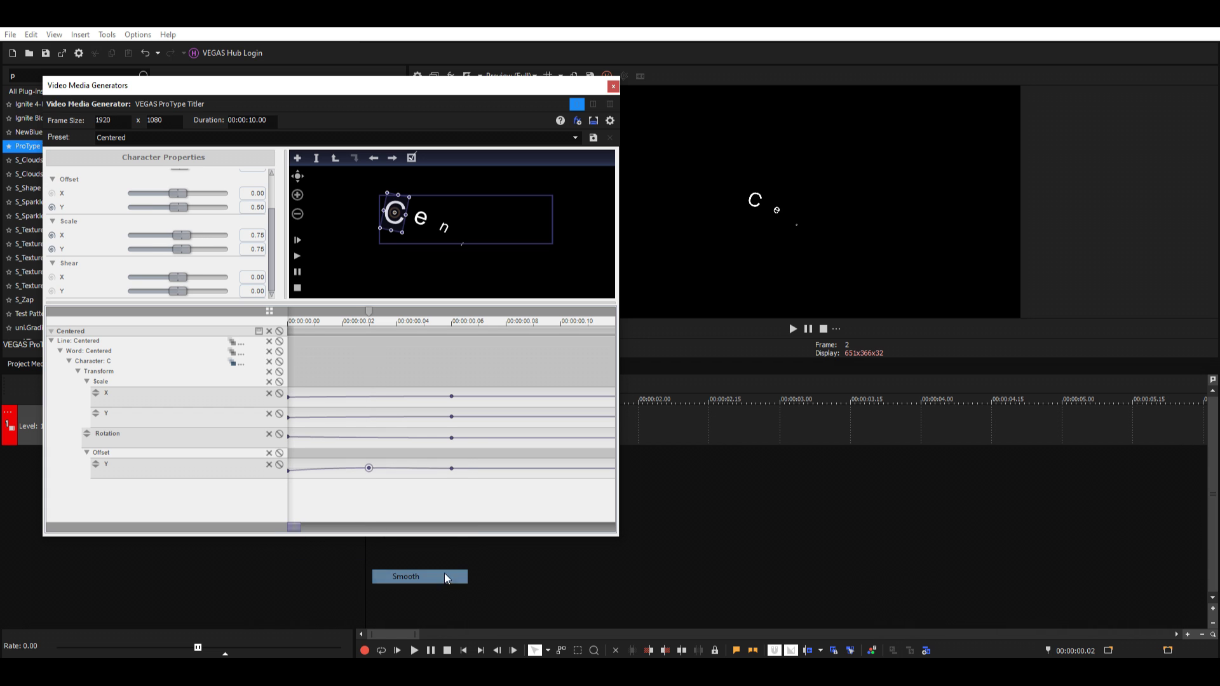
pyautogui.click(613, 85)
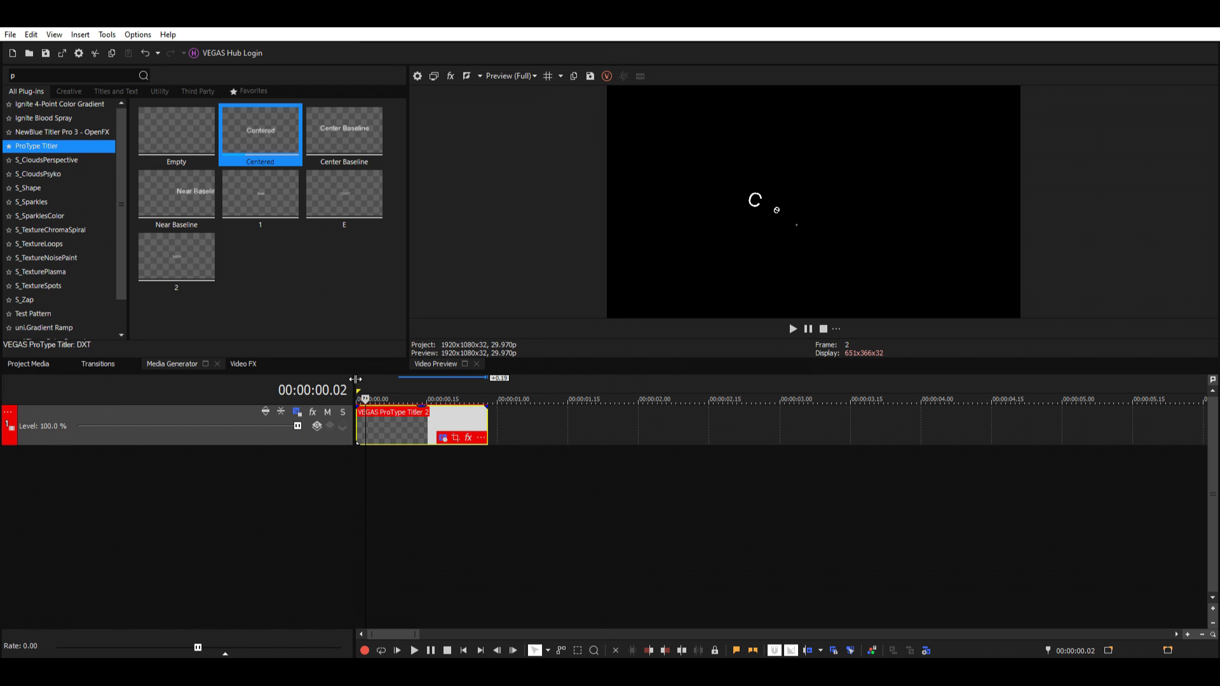
pyautogui.press('space')
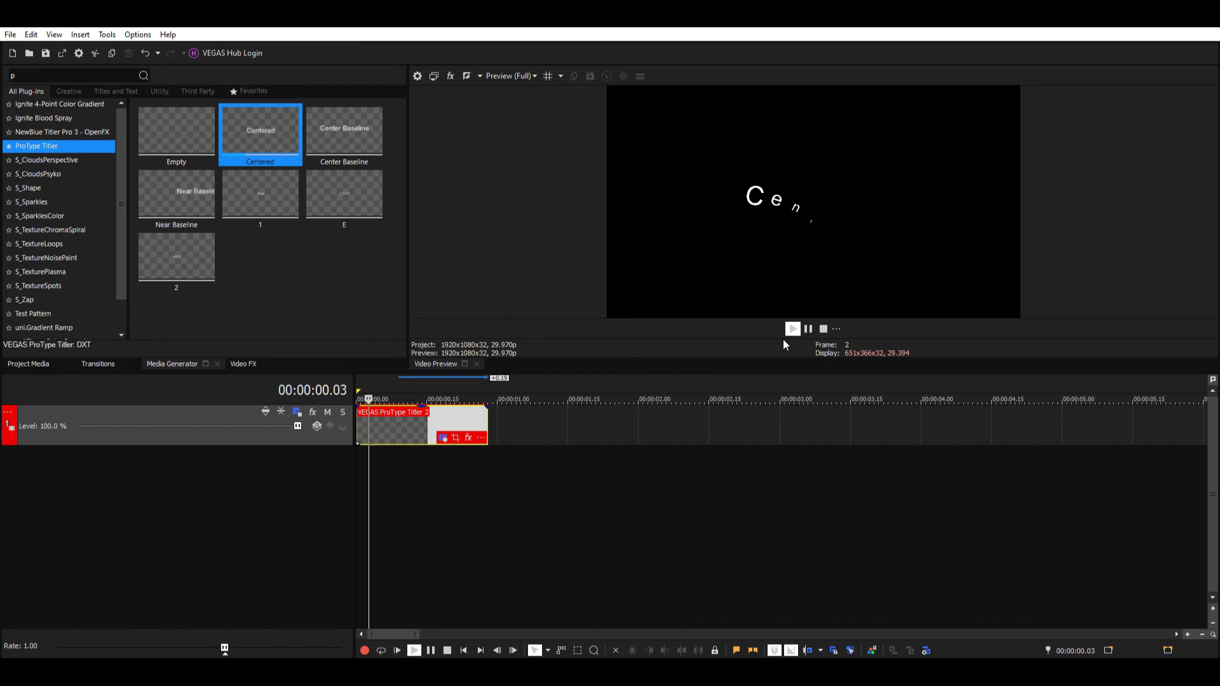
pyautogui.press('space')
pyautogui.press('space')
pyautogui.press('space')
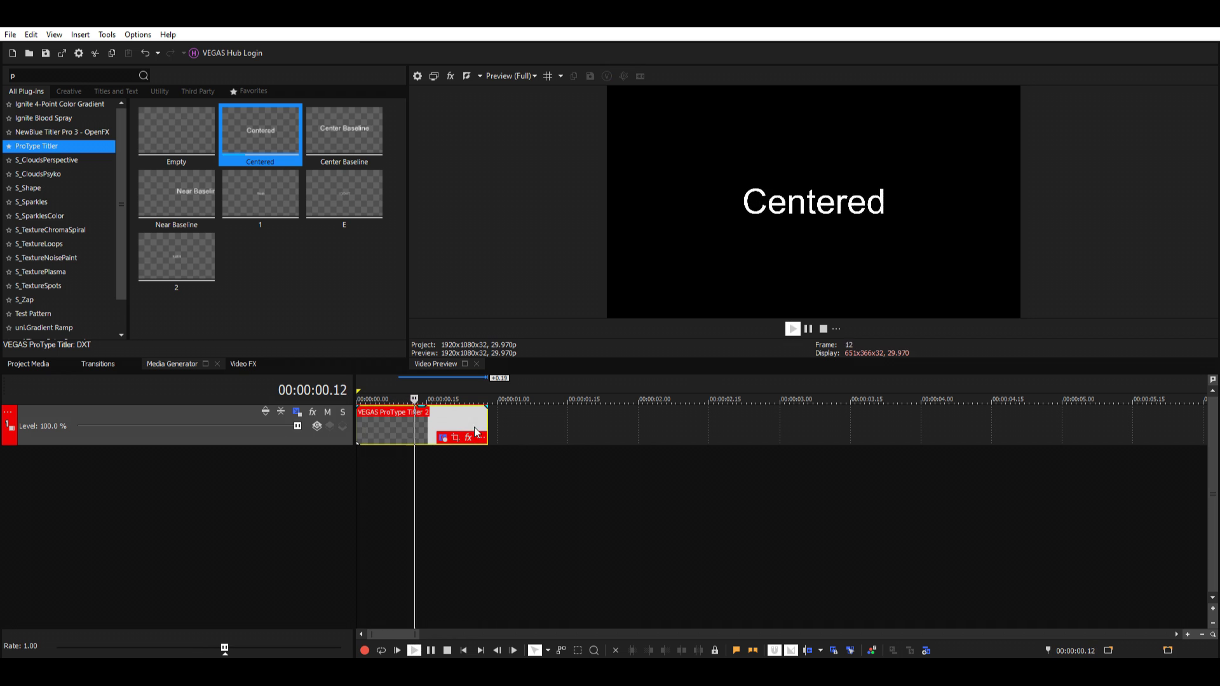
pyautogui.press('space')
pyautogui.click(443, 438)
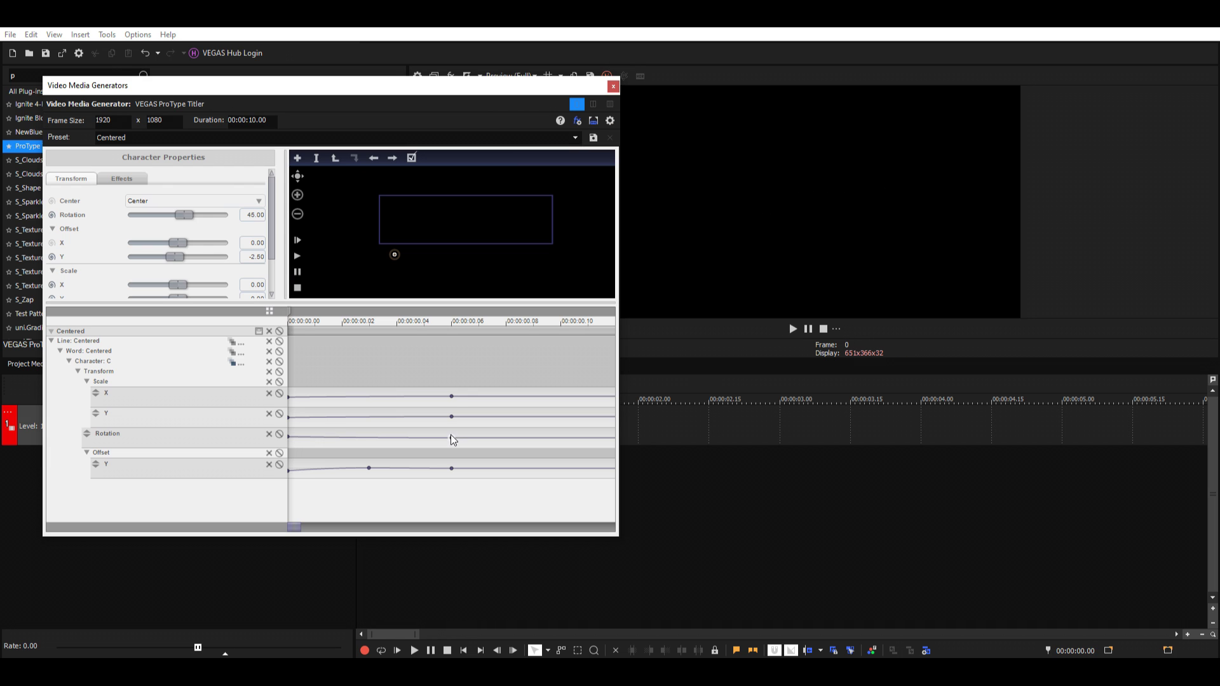
pyautogui.scroll(-2, 452, 346)
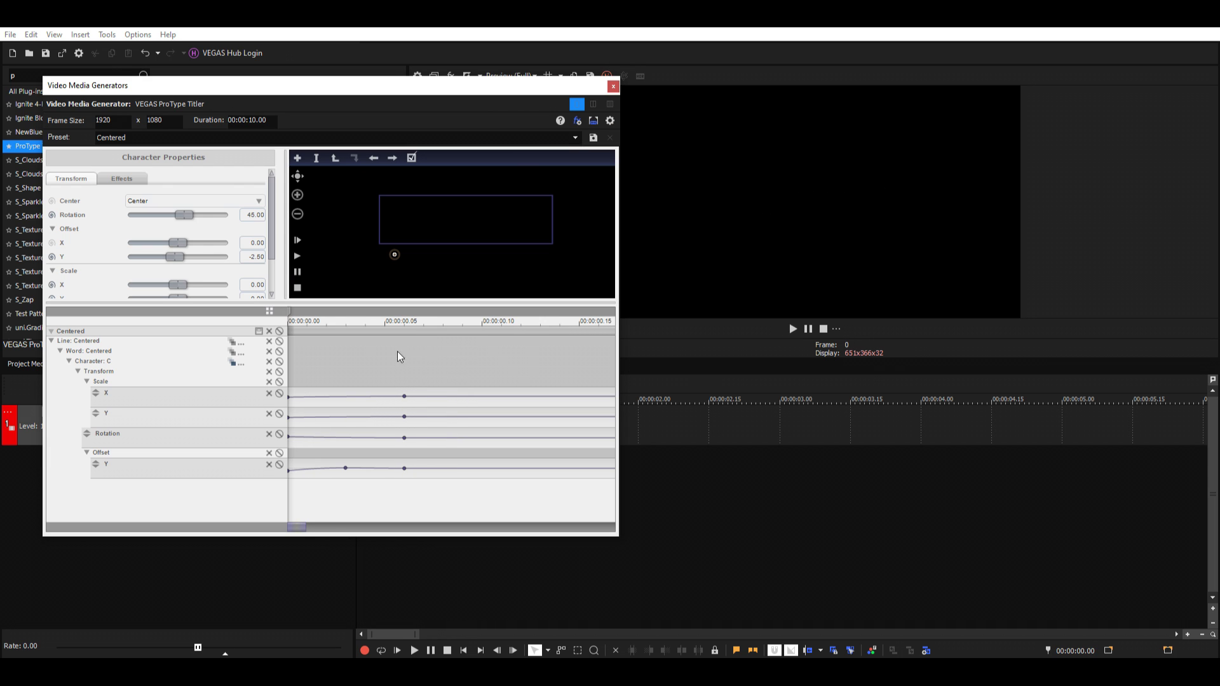
pyautogui.moveTo(397, 352); pyautogui.dragTo(520, 345)
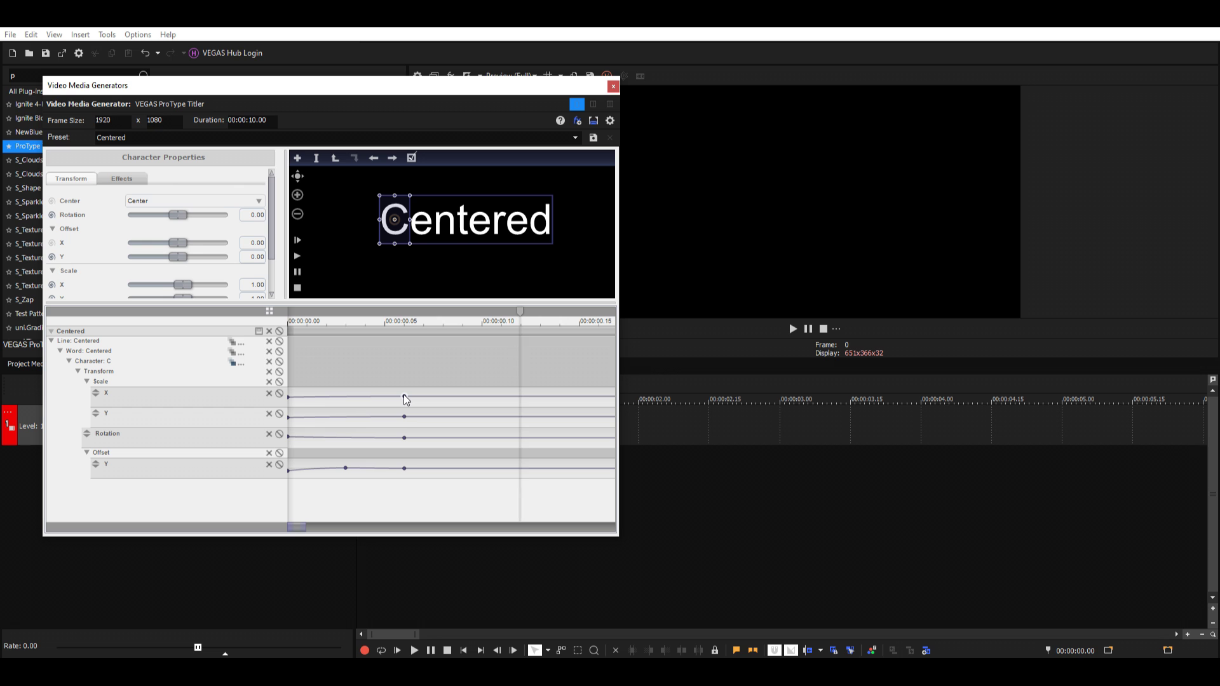
# Move the Scale X, Scale Y, Rotation and Offset Y end keyframes later, and the middle Offset Y keyframe to 00:00:00.05.
pyautogui.moveTo(404, 397); pyautogui.dragTo(520, 396)
pyautogui.moveTo(405, 416); pyautogui.dragTo(520, 417)
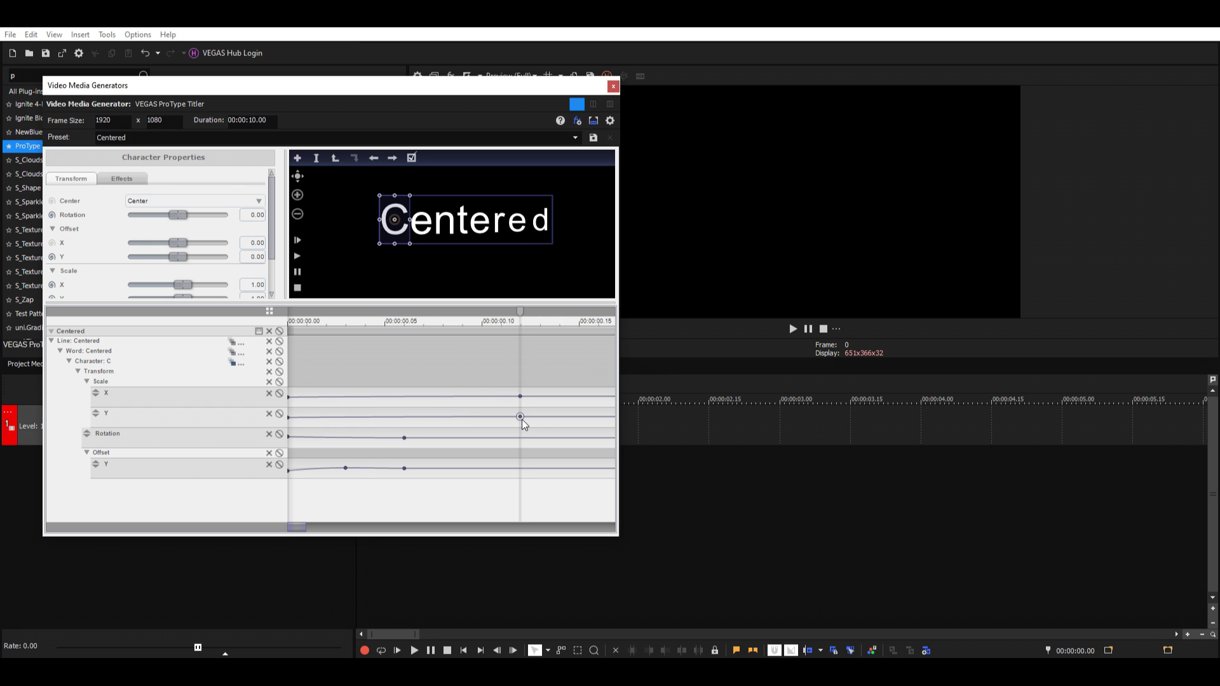
pyautogui.moveTo(403, 436); pyautogui.dragTo(517, 444)
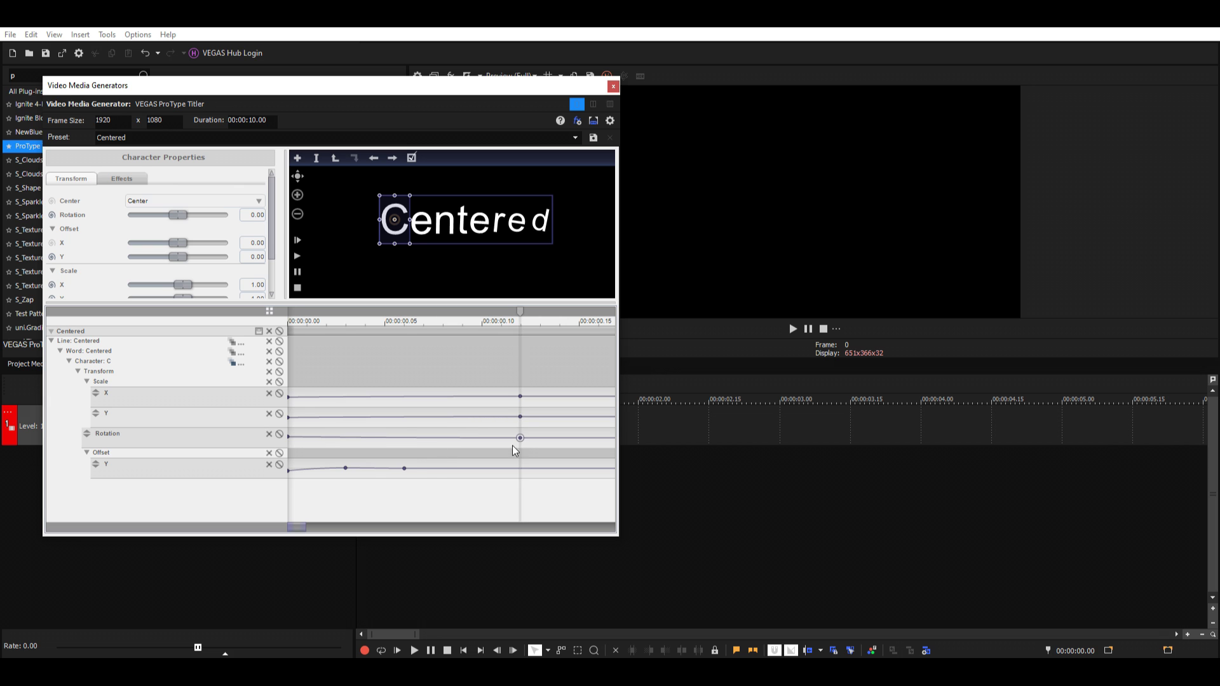
pyautogui.moveTo(404, 468); pyautogui.dragTo(520, 468)
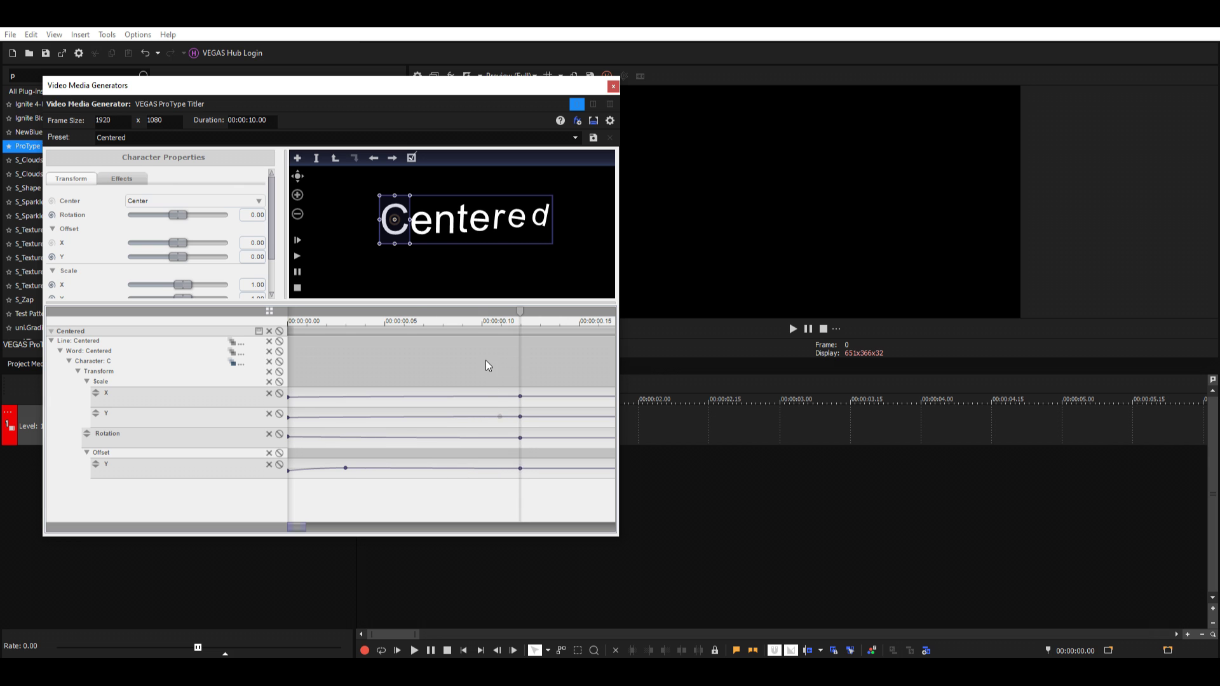
pyautogui.moveTo(409, 371); pyautogui.dragTo(405, 373)
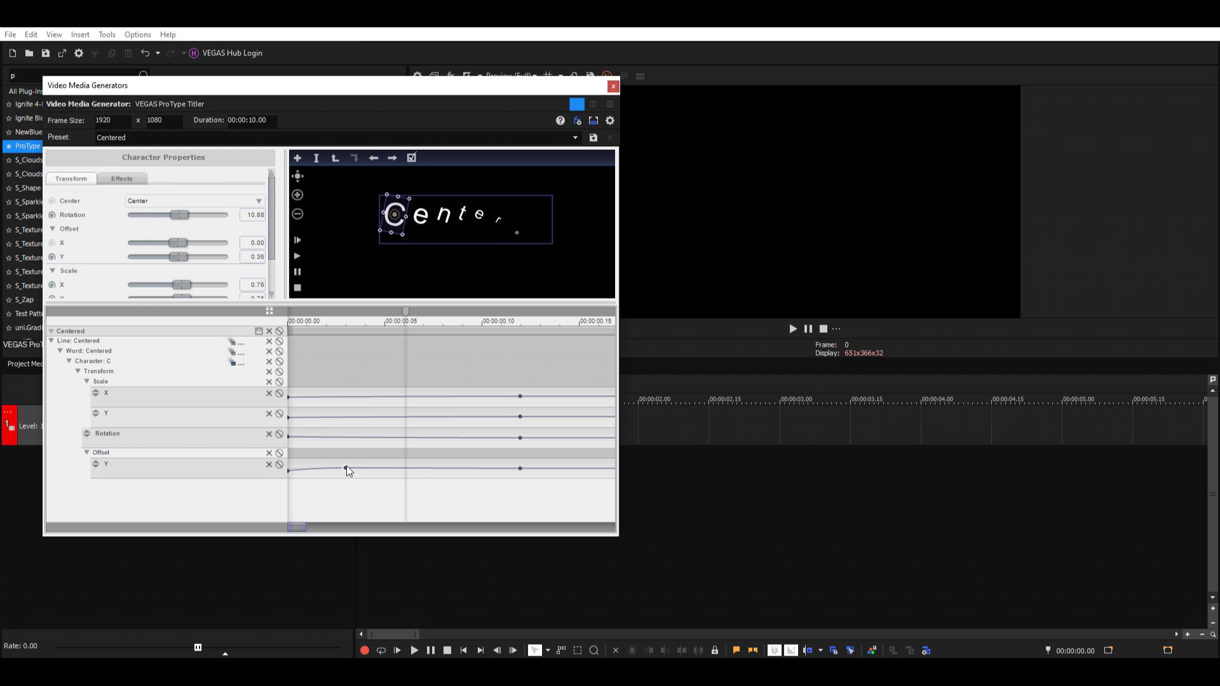
pyautogui.moveTo(345, 468); pyautogui.dragTo(405, 468)
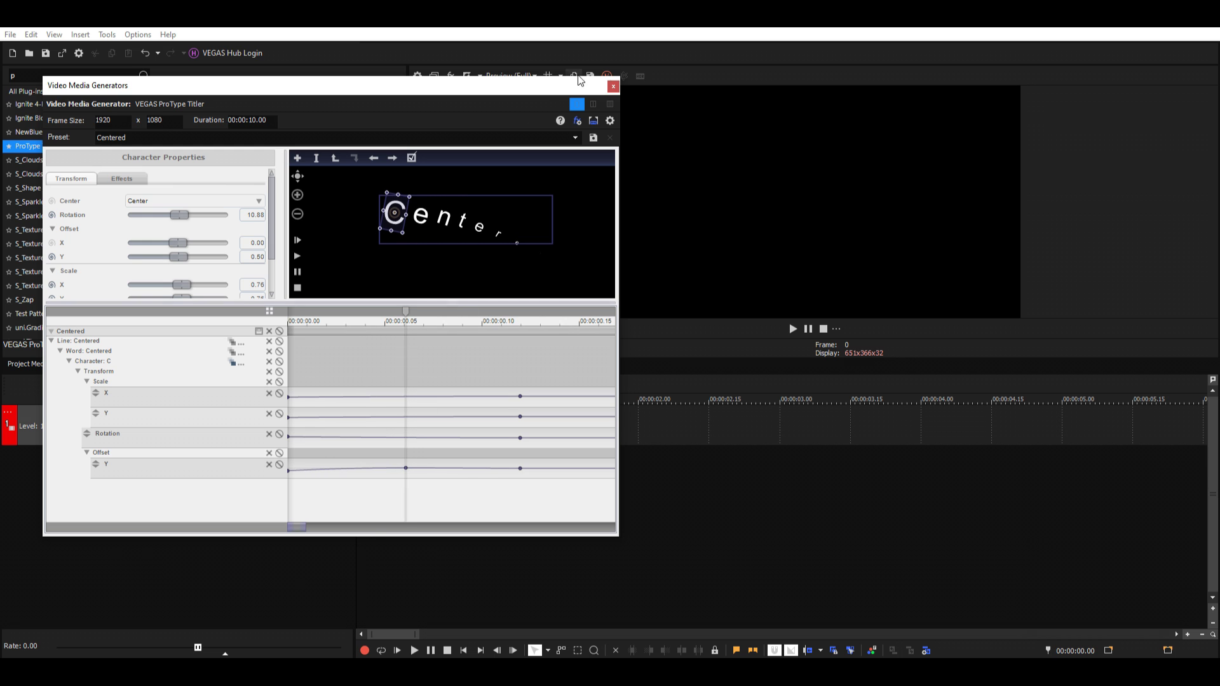
pyautogui.click(614, 86)
pyautogui.press('space')
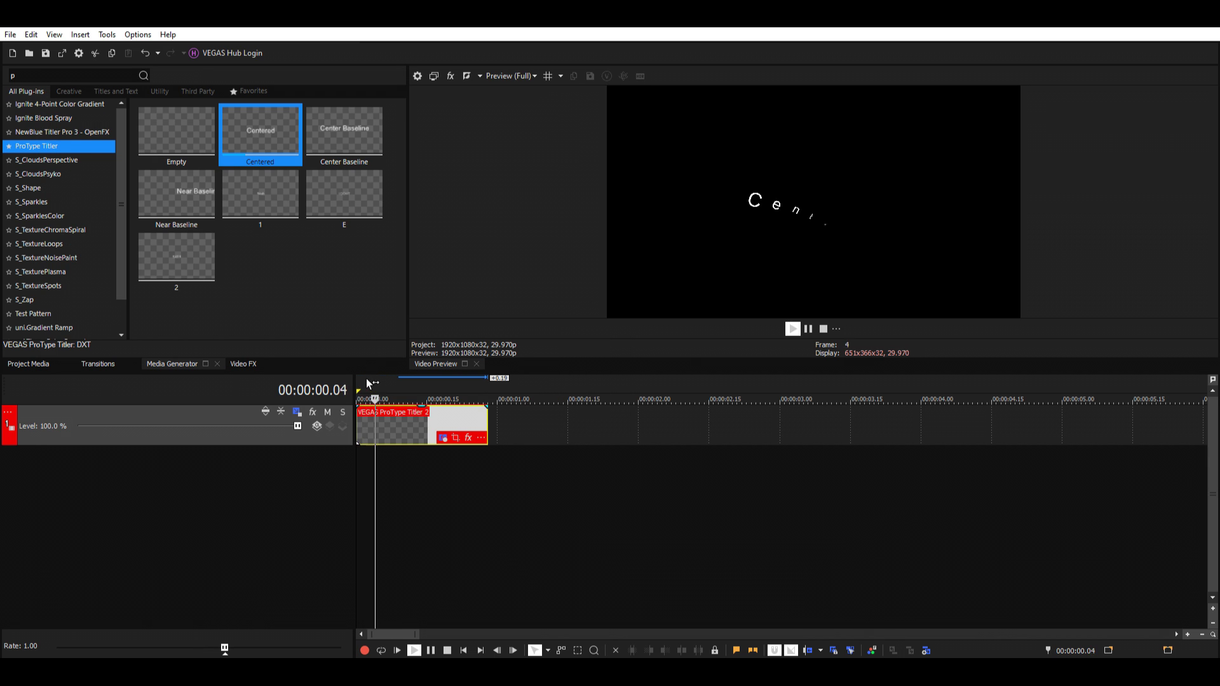
pyautogui.press('space')
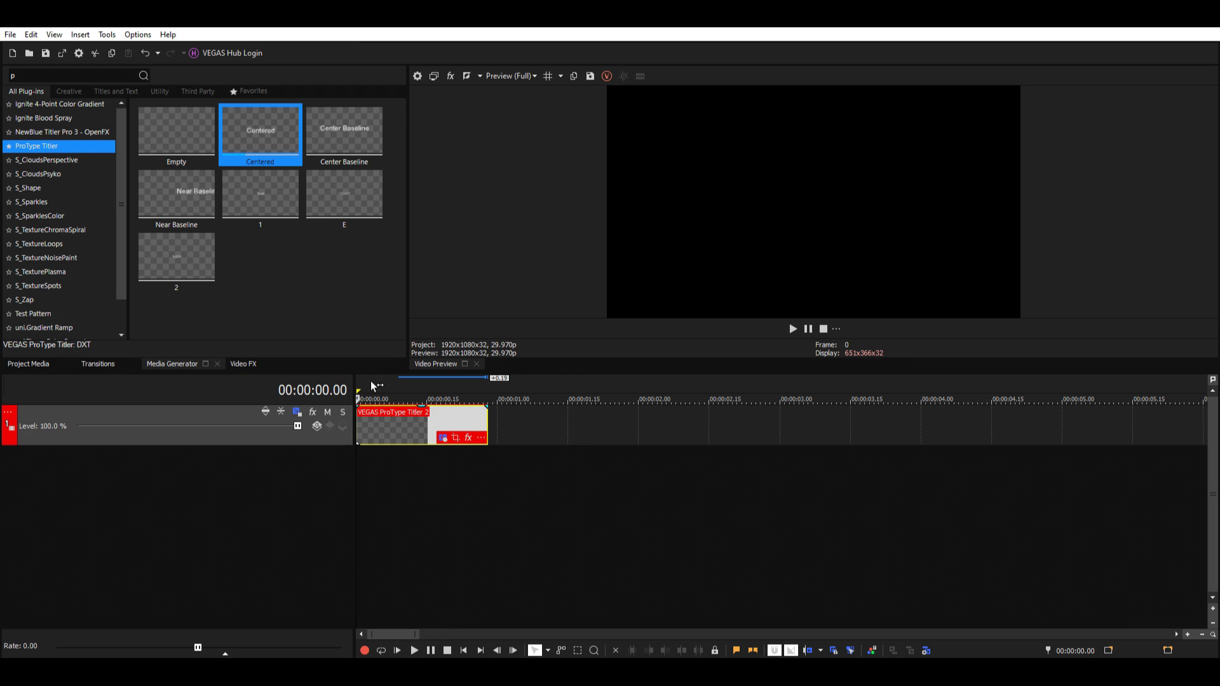
pyautogui.press('space')
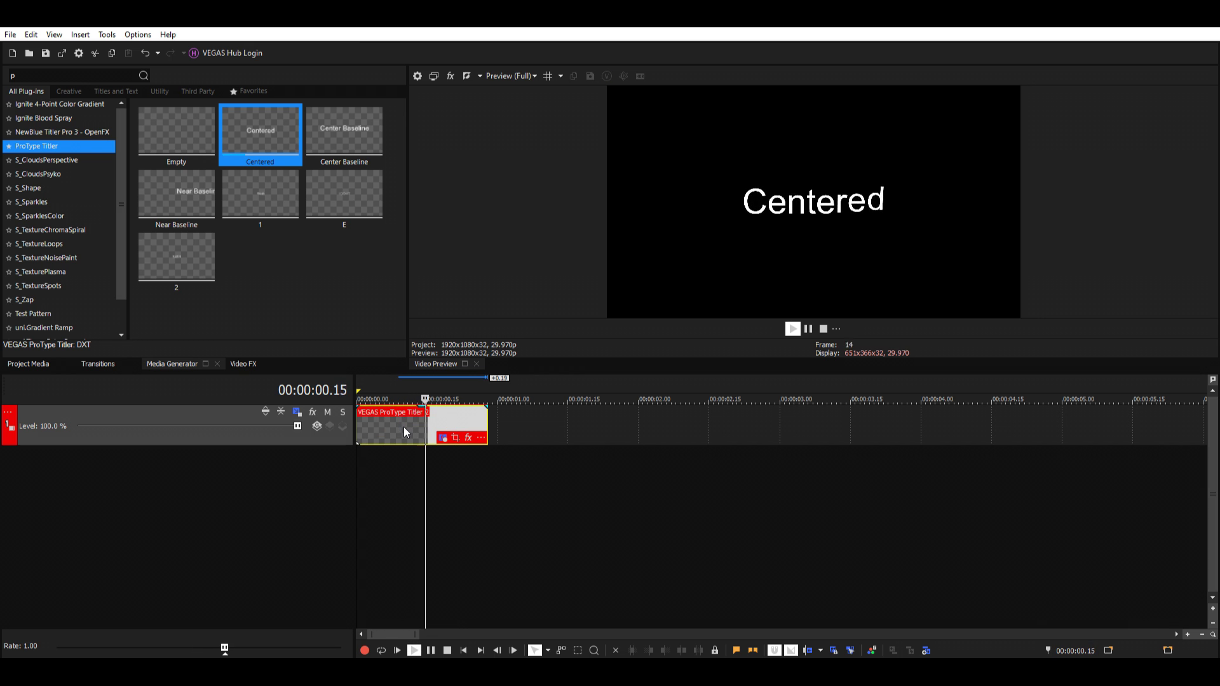
pyautogui.click(443, 438)
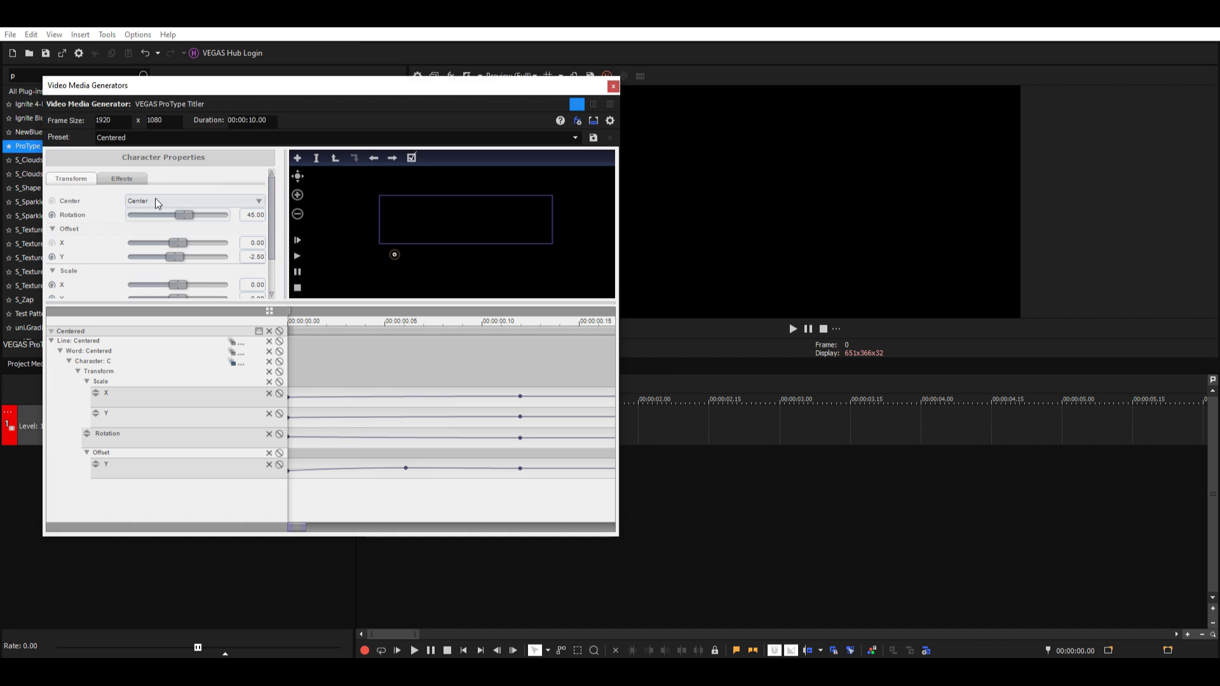
# Animate character opacity from 0 at the start to 100 at 00:00:00.05, with Smooth easing.
pyautogui.click(124, 180)
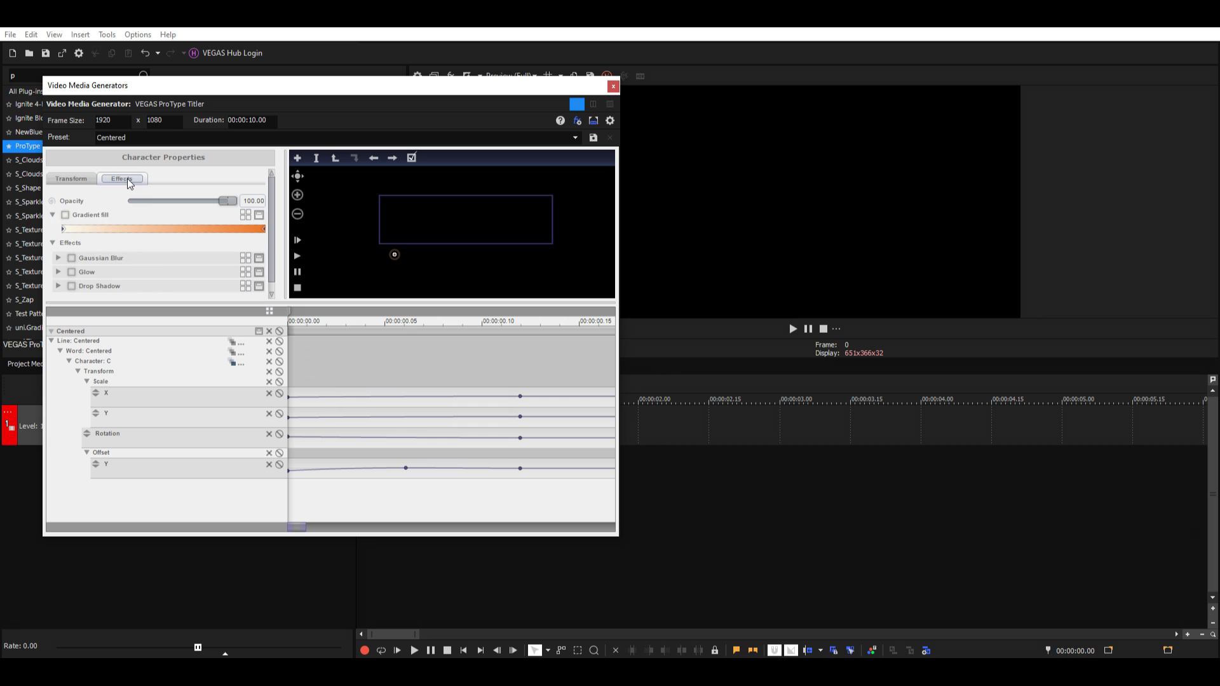
pyautogui.click(51, 201)
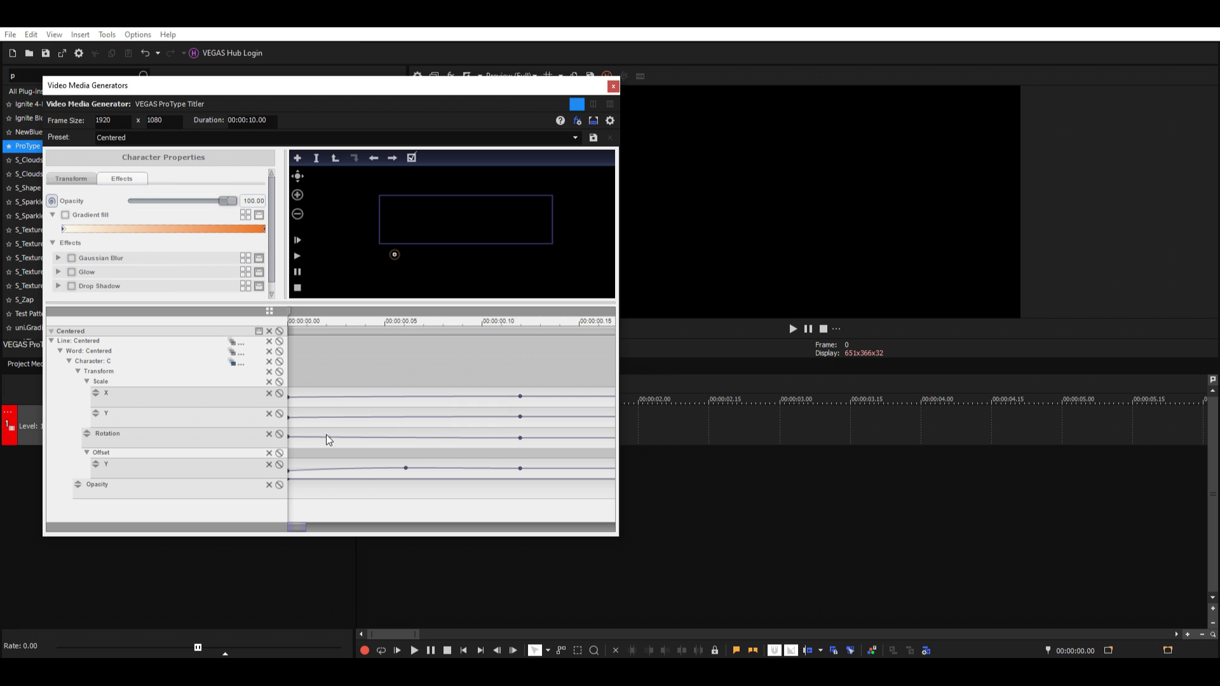
pyautogui.moveTo(225, 201); pyautogui.dragTo(128, 201)
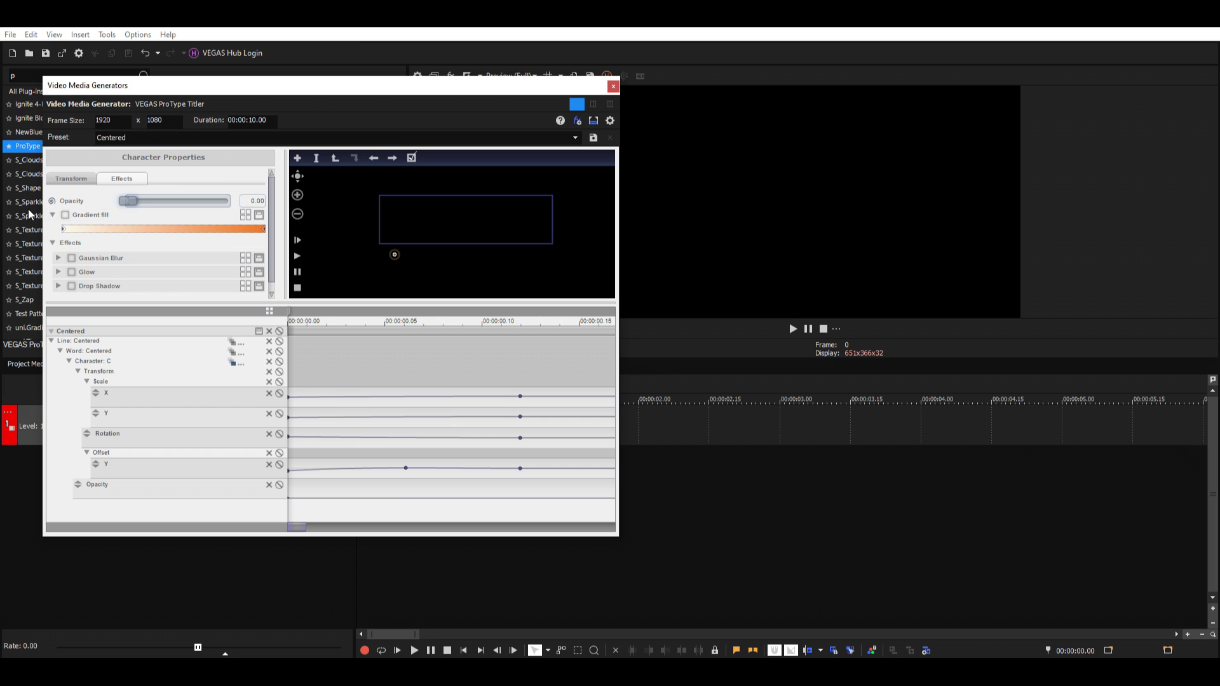
pyautogui.moveTo(311, 321); pyautogui.dragTo(405, 387)
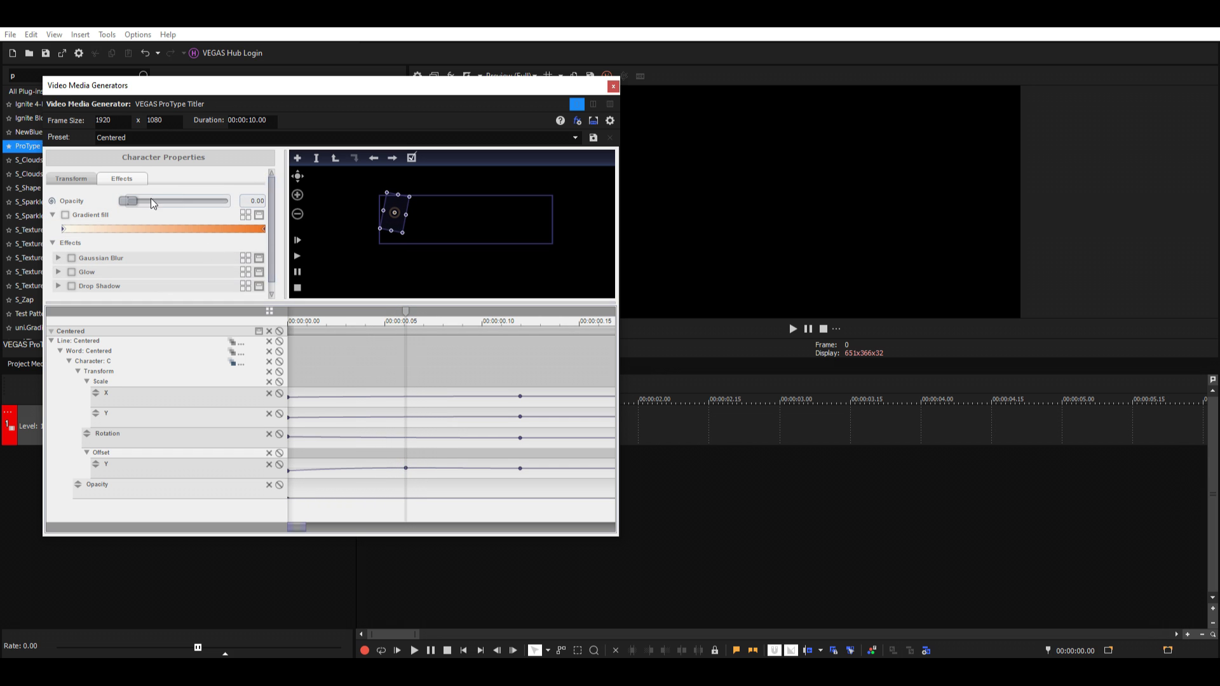
pyautogui.moveTo(127, 201); pyautogui.dragTo(236, 202)
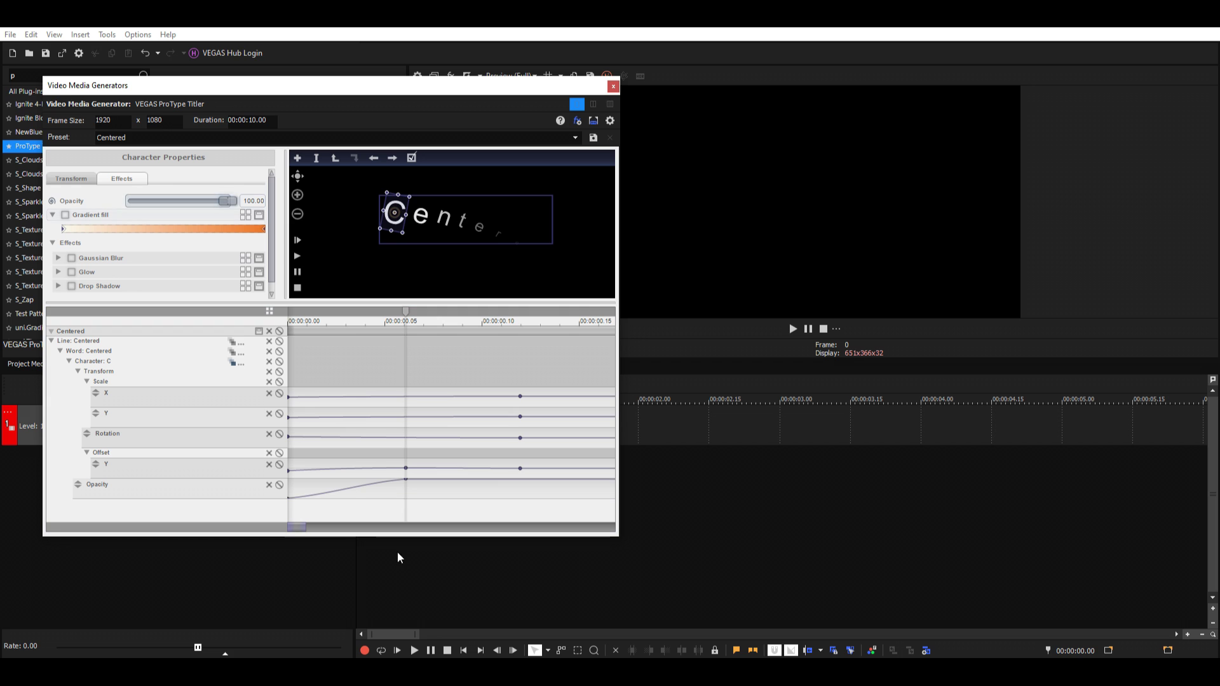
pyautogui.click(289, 498)
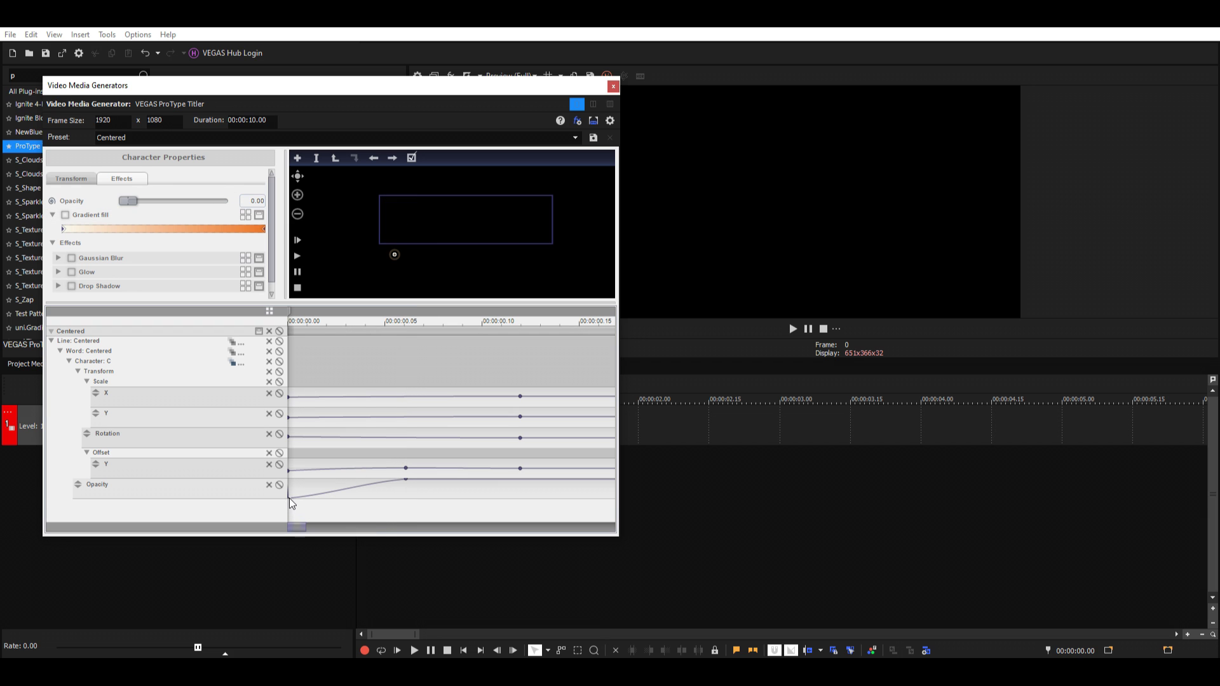
pyautogui.rightClick(289, 498)
pyautogui.click(321, 608)
# Preview the fade-in on the timeline frame by frame to about 00:00:00.13, then reopen the titler.
pyautogui.click(614, 86)
pyautogui.press('space')
pyautogui.press('space')
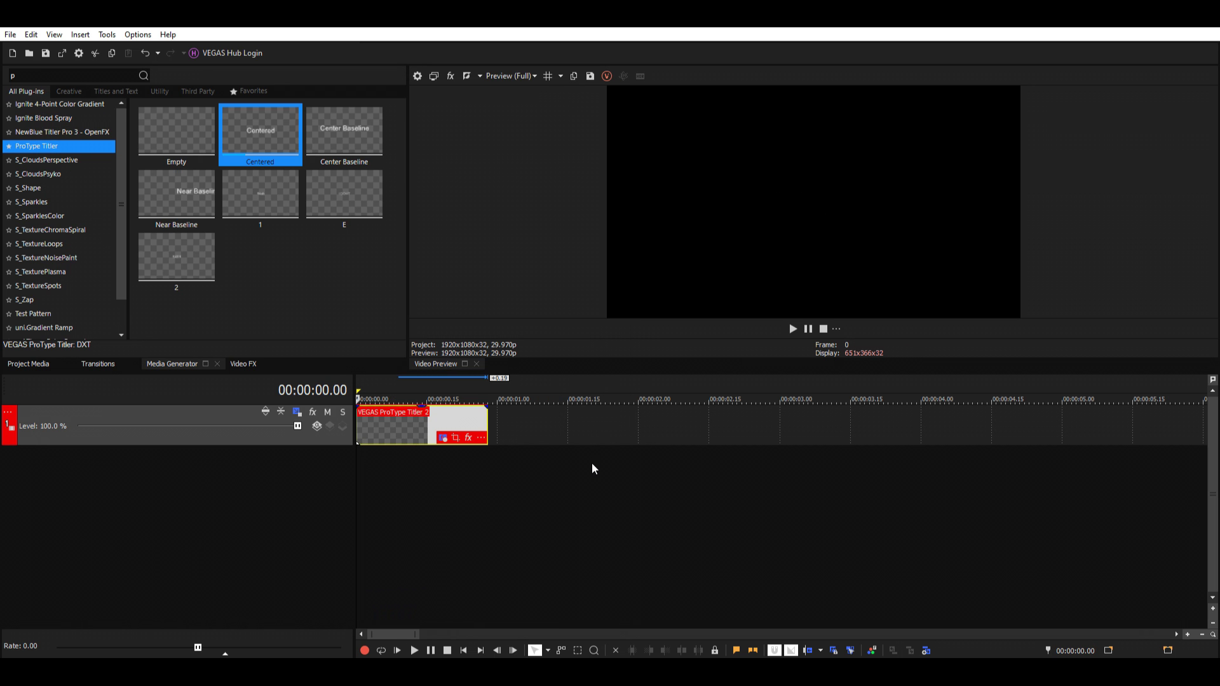
pyautogui.press('Right')
pyautogui.press('Right')
pyautogui.press('Right')
pyautogui.press('Right')
pyautogui.press('Right')
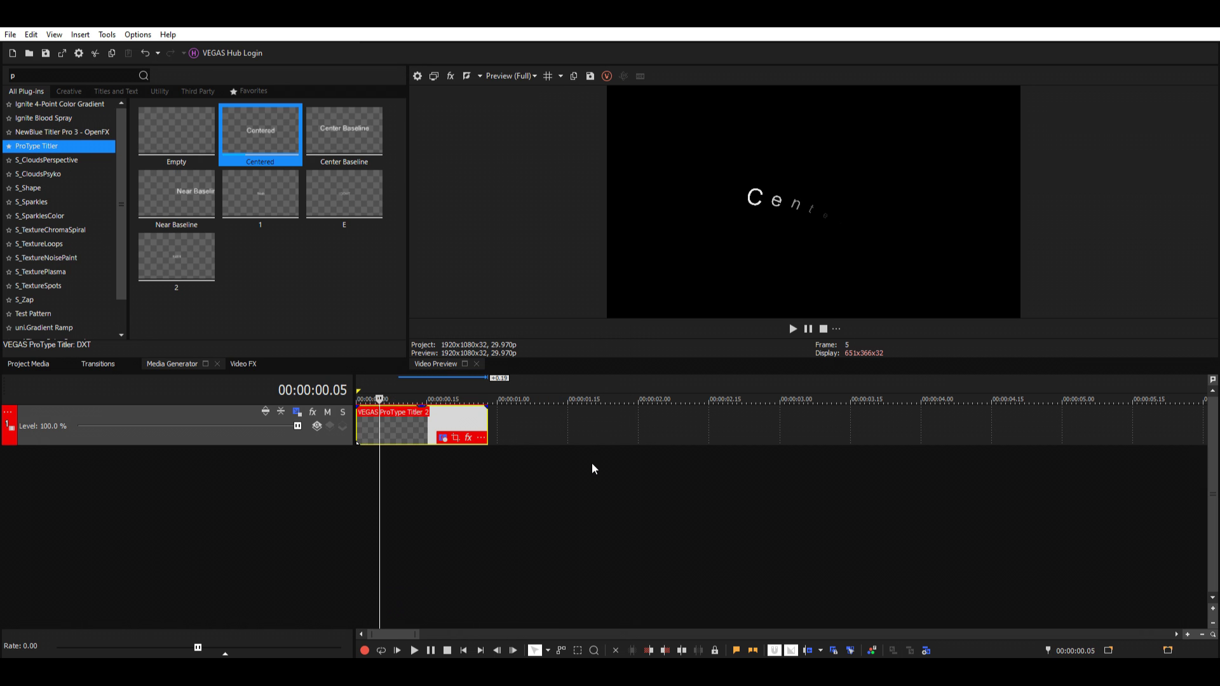
pyautogui.click(399, 389)
pyautogui.click(417, 384)
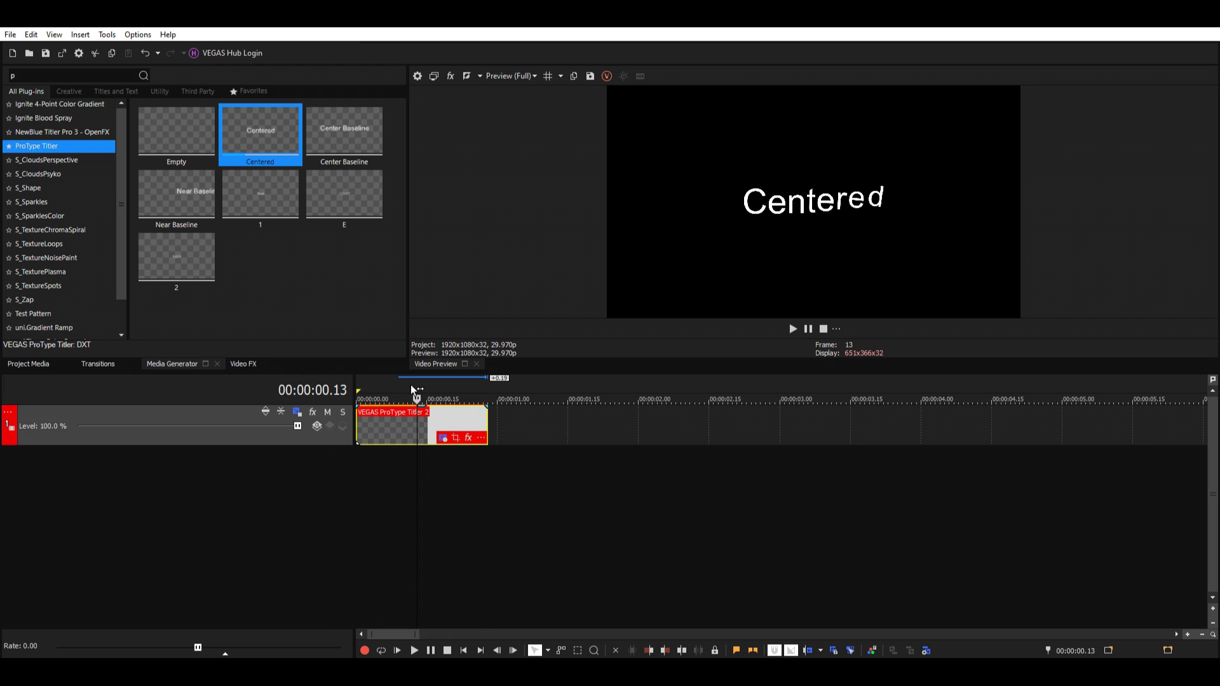
pyautogui.press('Right')
pyautogui.click(444, 439)
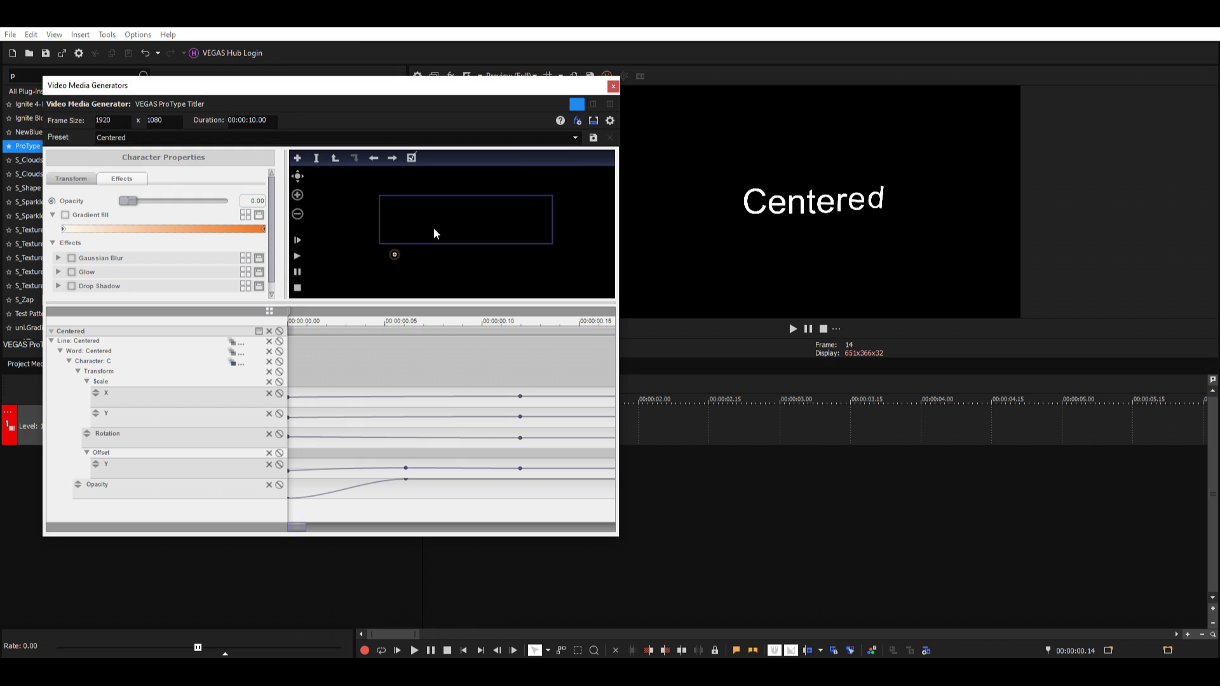
pyautogui.click(455, 228)
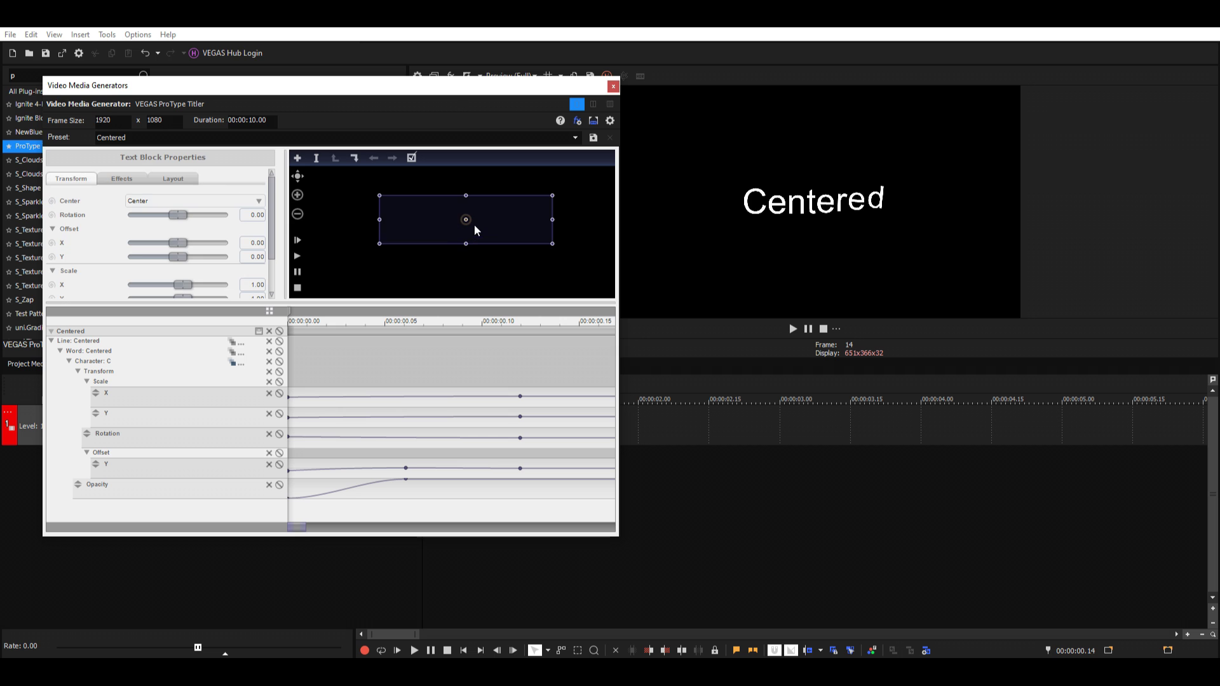
pyautogui.doubleClick(489, 226)
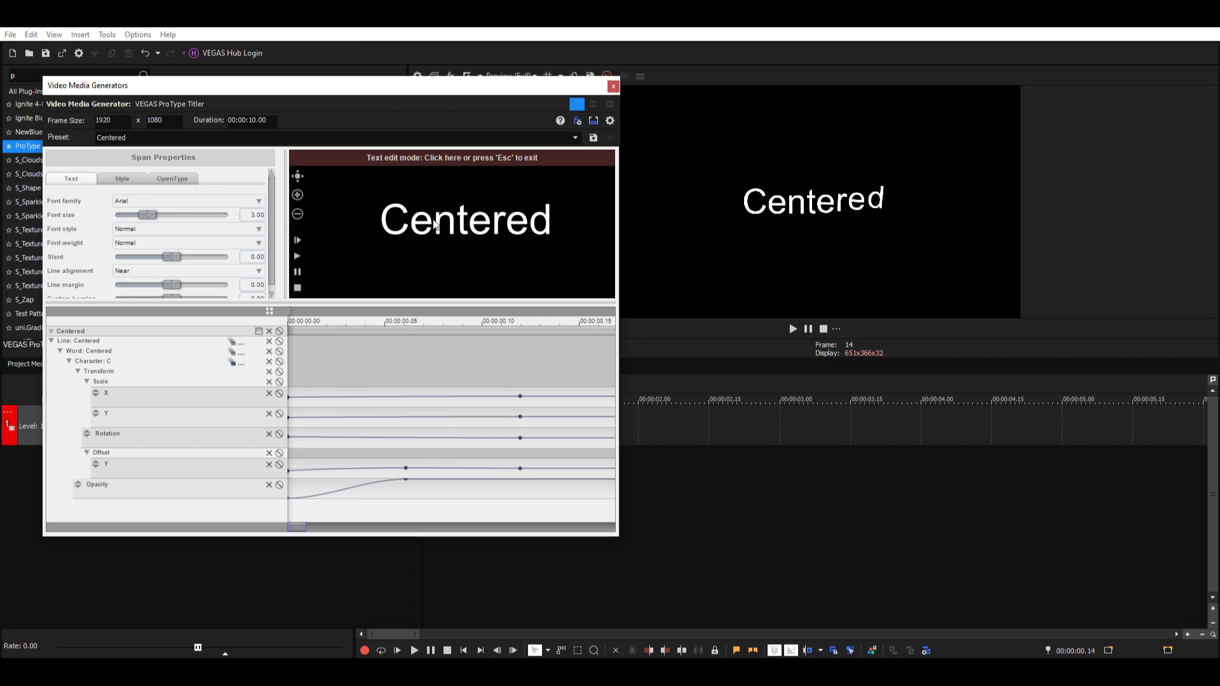
pyautogui.click(551, 233)
pyautogui.press('BackSpace')
pyautogui.press('BackSpace')
pyautogui.press('BackSpace')
pyautogui.press('BackSpace')
pyautogui.press('BackSpace')
pyautogui.press('BackSpace')
pyautogui.press('BackSpace')
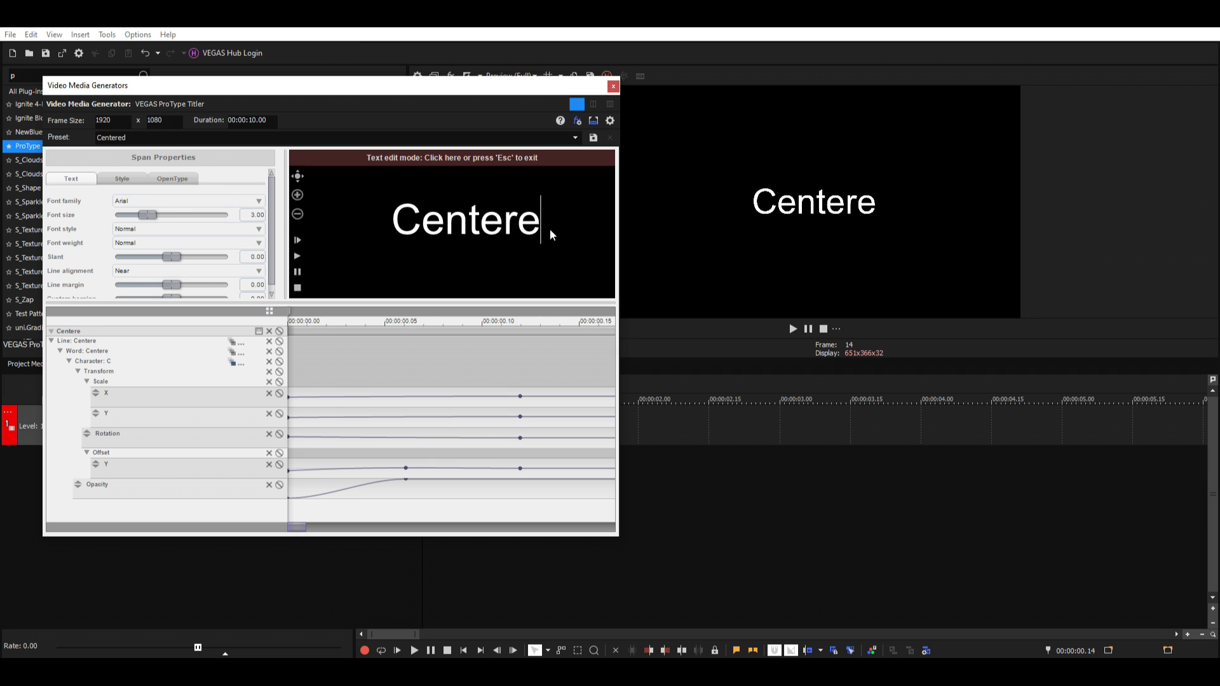
pyautogui.press('BackSpace')
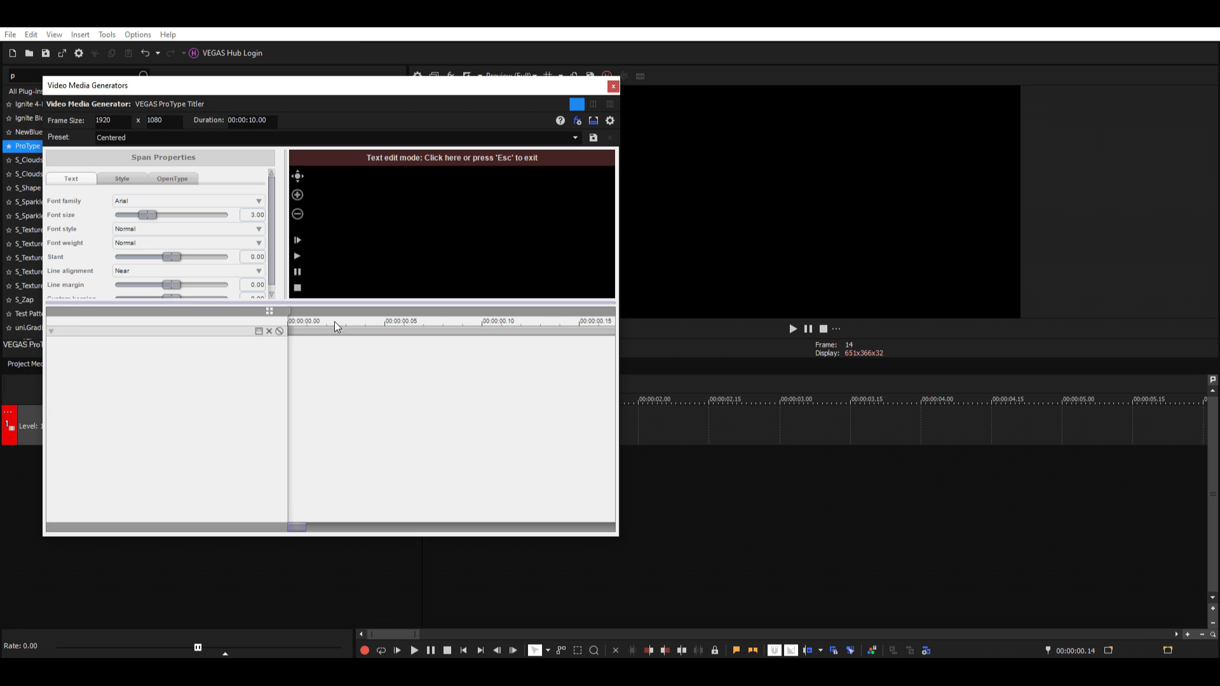
pyautogui.hotkey('ctrl', 'z')
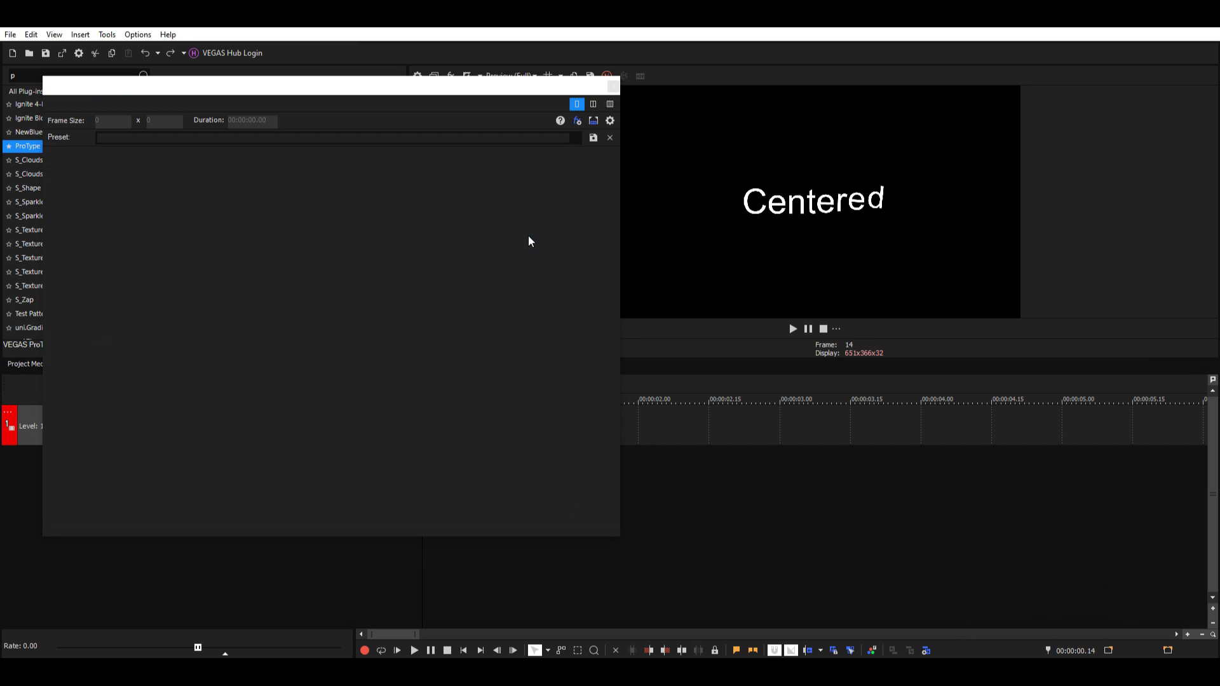
pyautogui.click(486, 232)
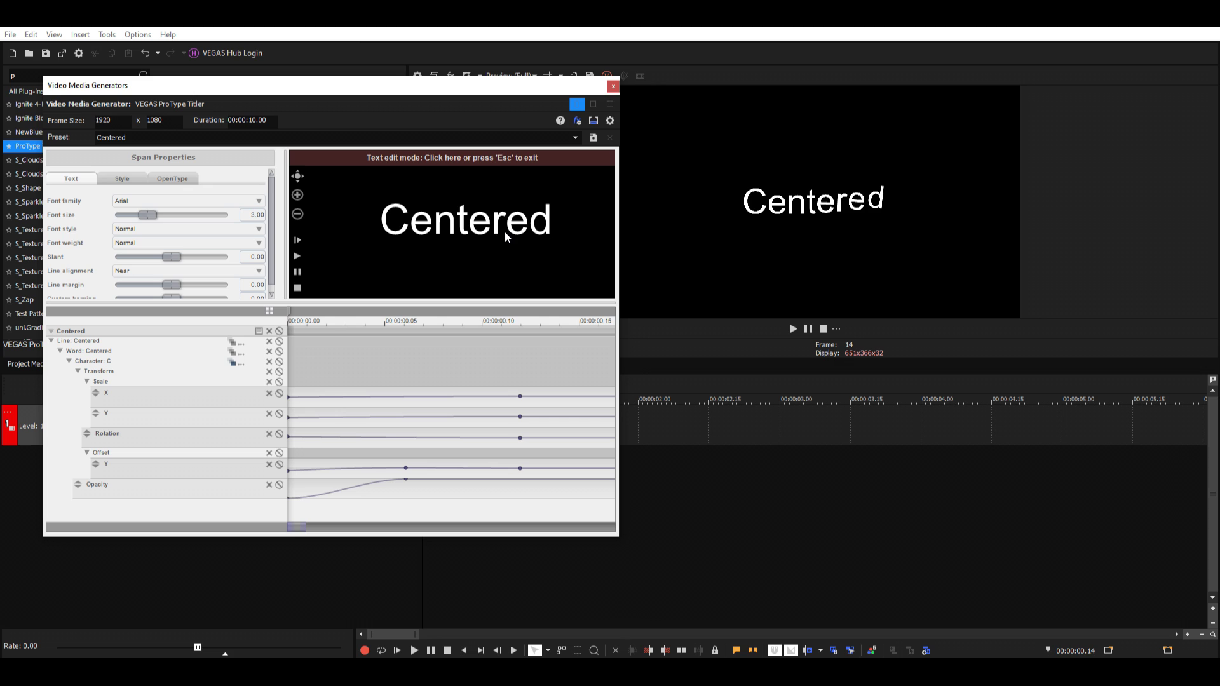
pyautogui.doubleClick(505, 231)
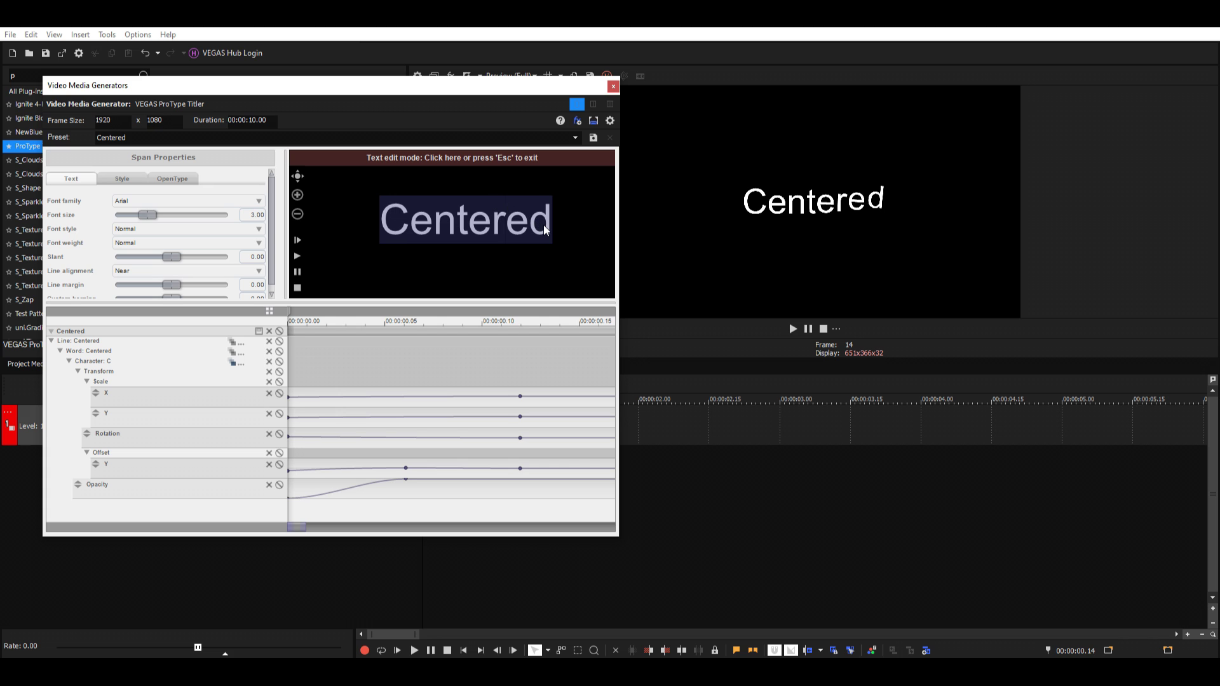
# Retype the title as 'a3on', set it in Coolvetica, and close the titler.
pyautogui.write('a3on')
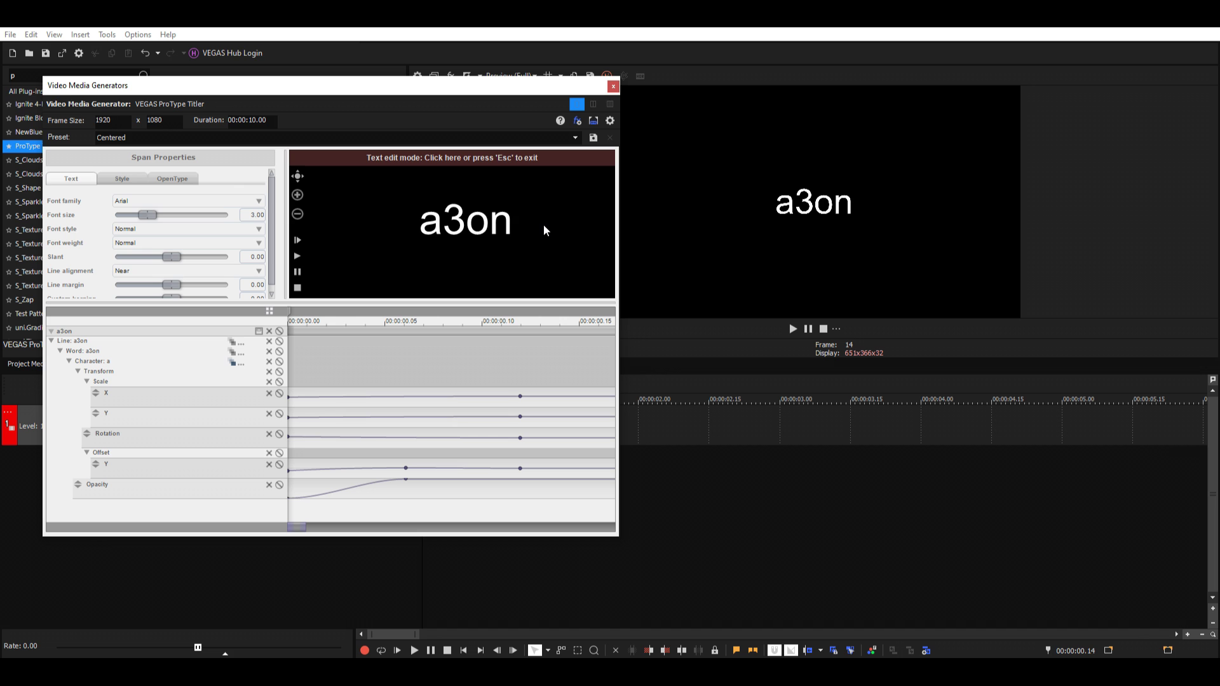
pyautogui.moveTo(525, 219); pyautogui.dragTo(415, 218)
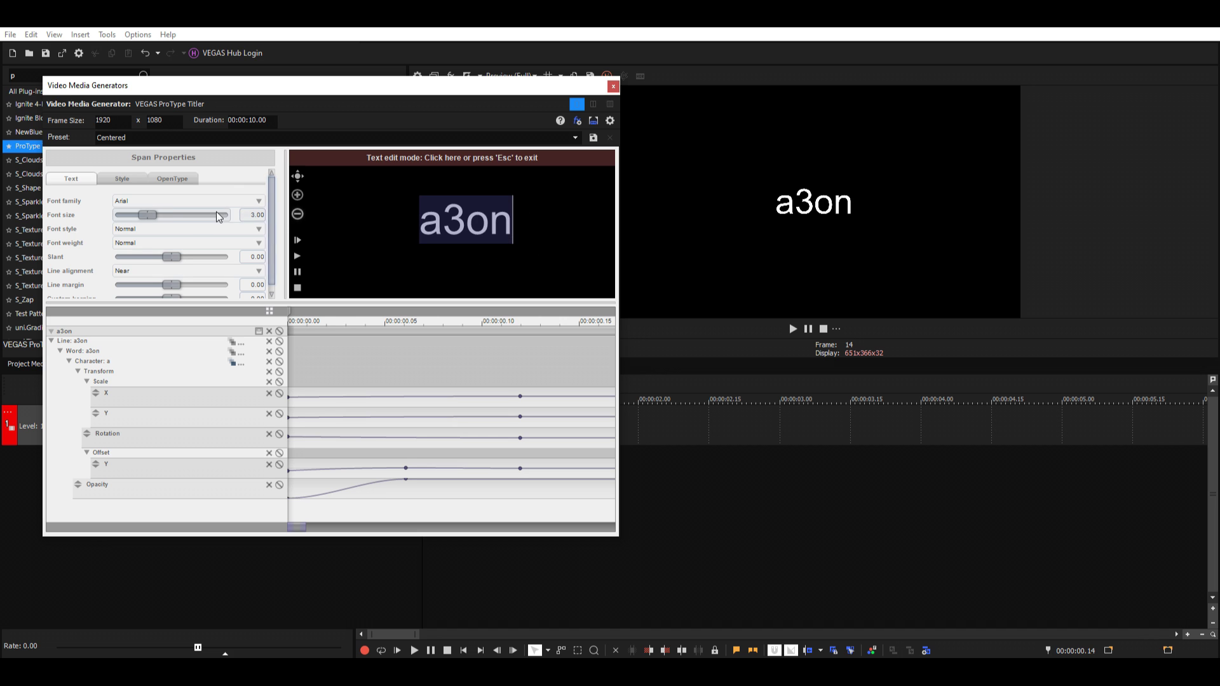
pyautogui.click(170, 200)
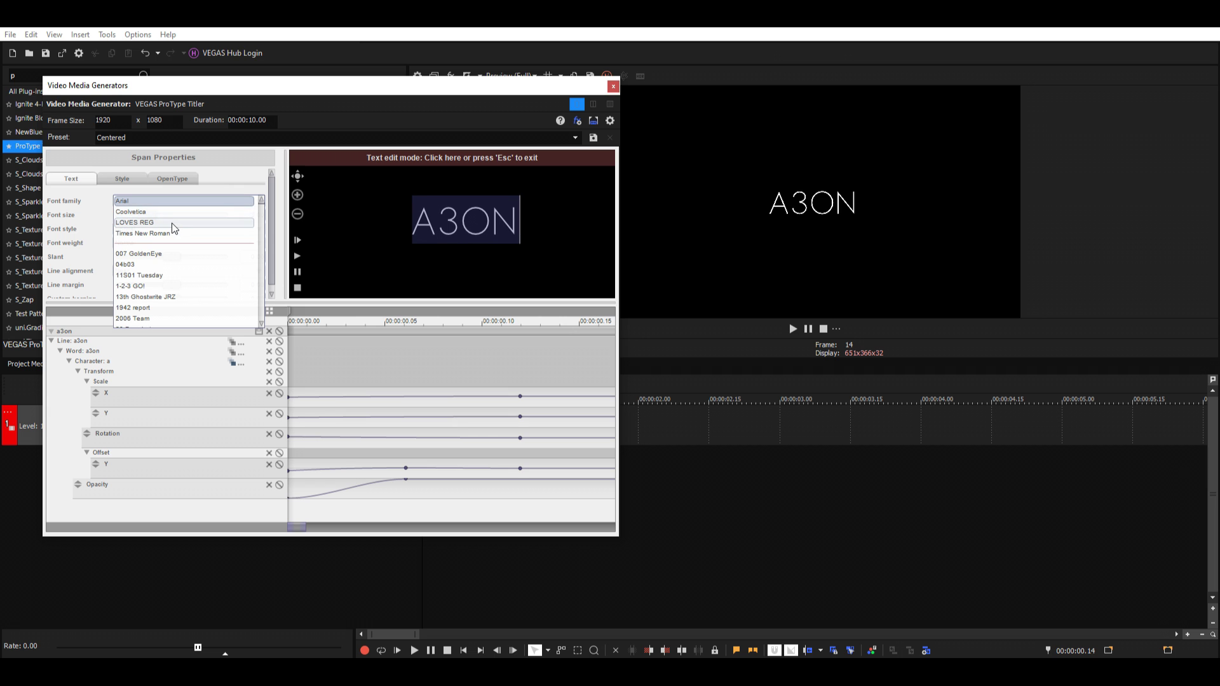
pyautogui.click(171, 215)
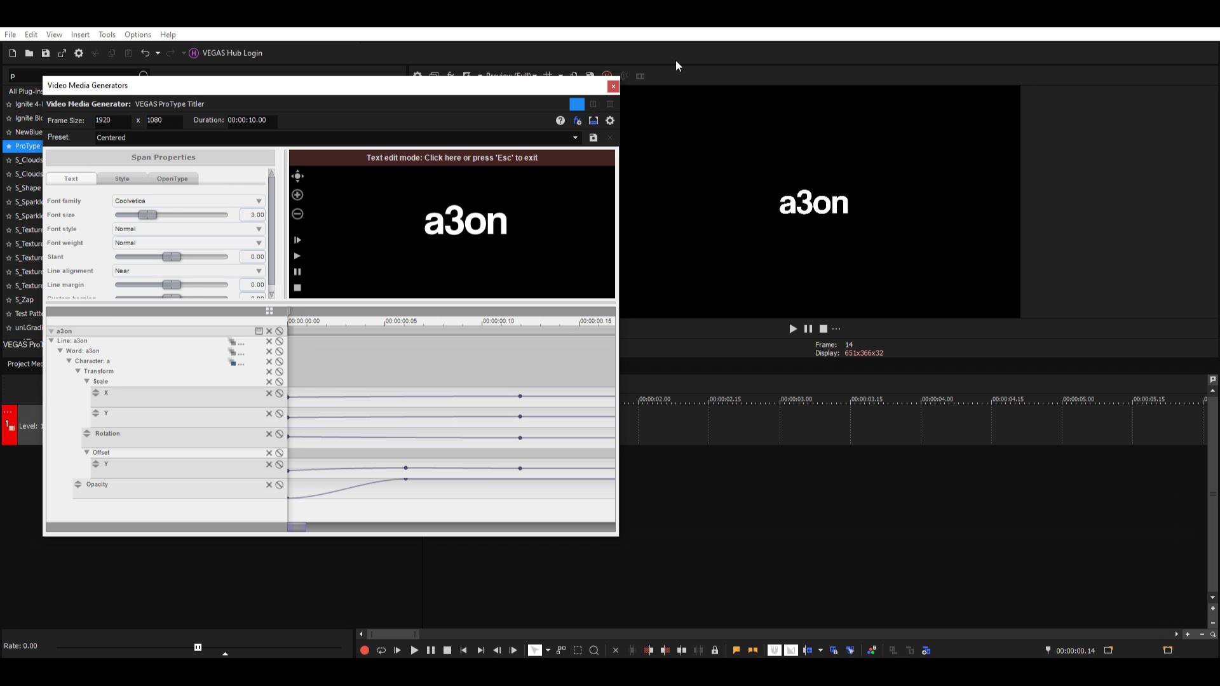
pyautogui.press('Escape')
pyautogui.click(613, 86)
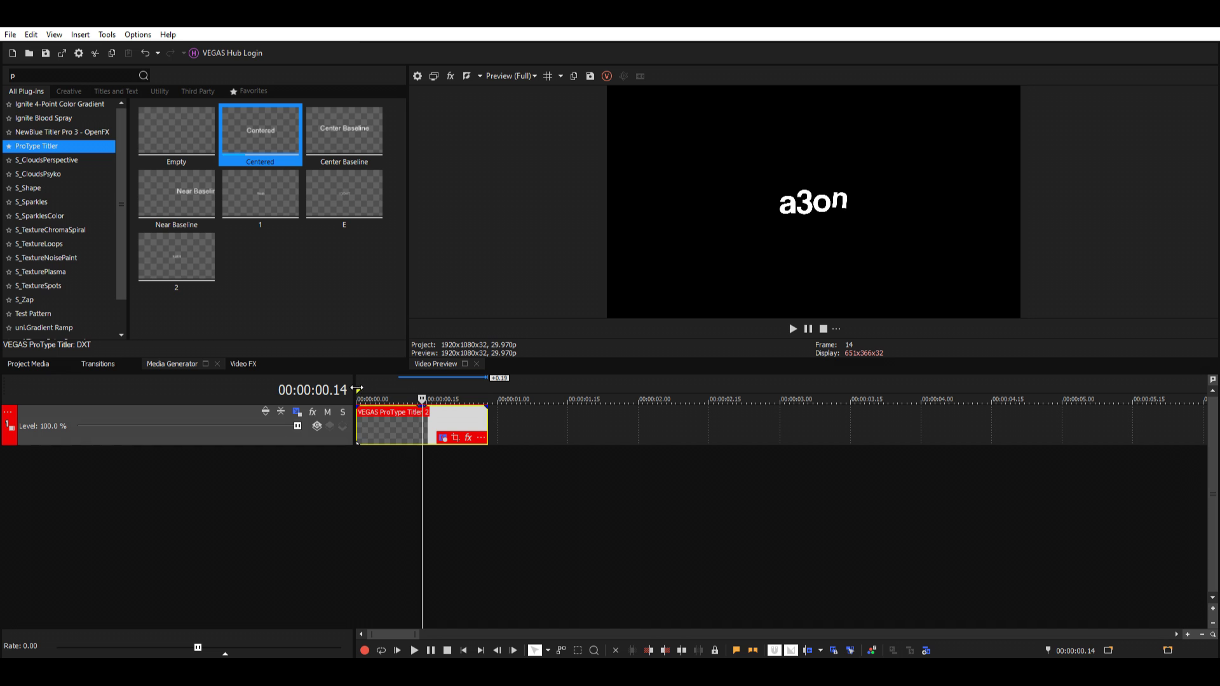
pyautogui.press('space')
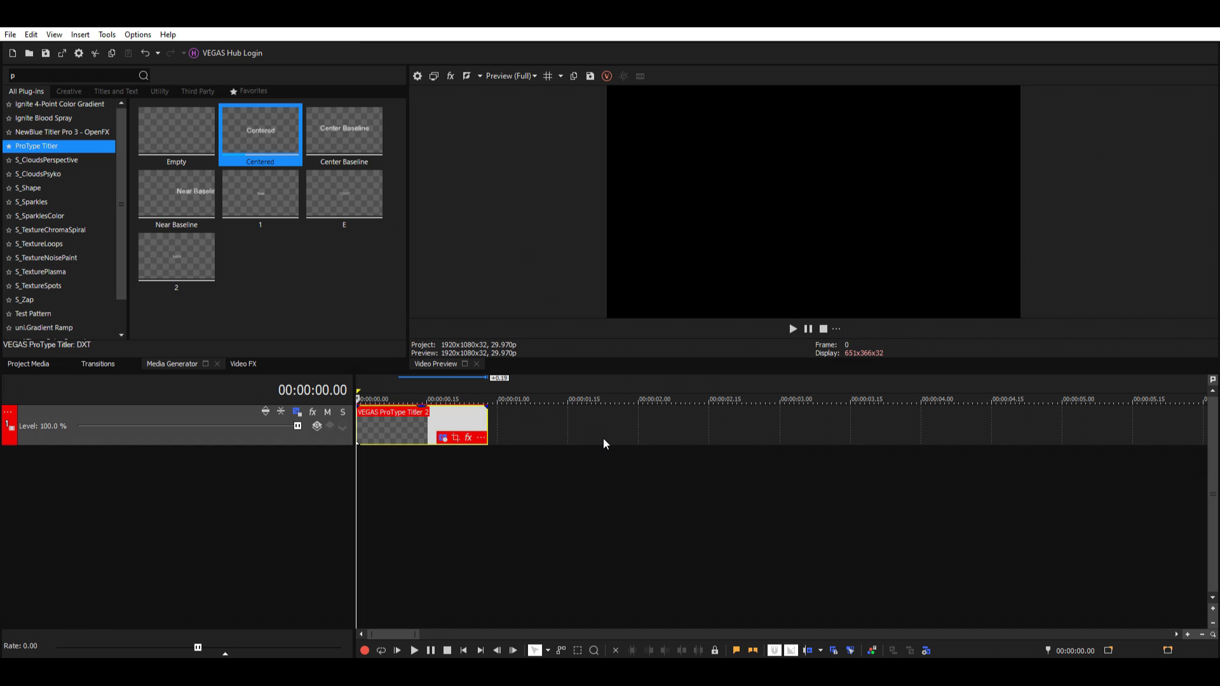
pyautogui.press('space')
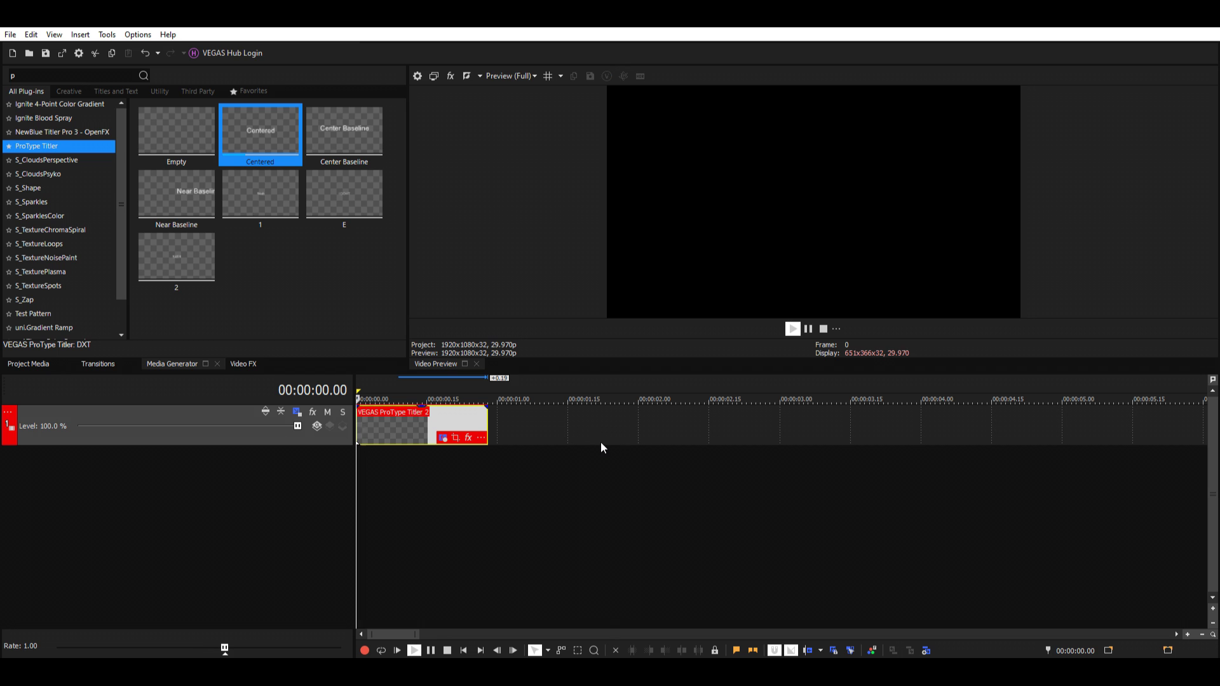